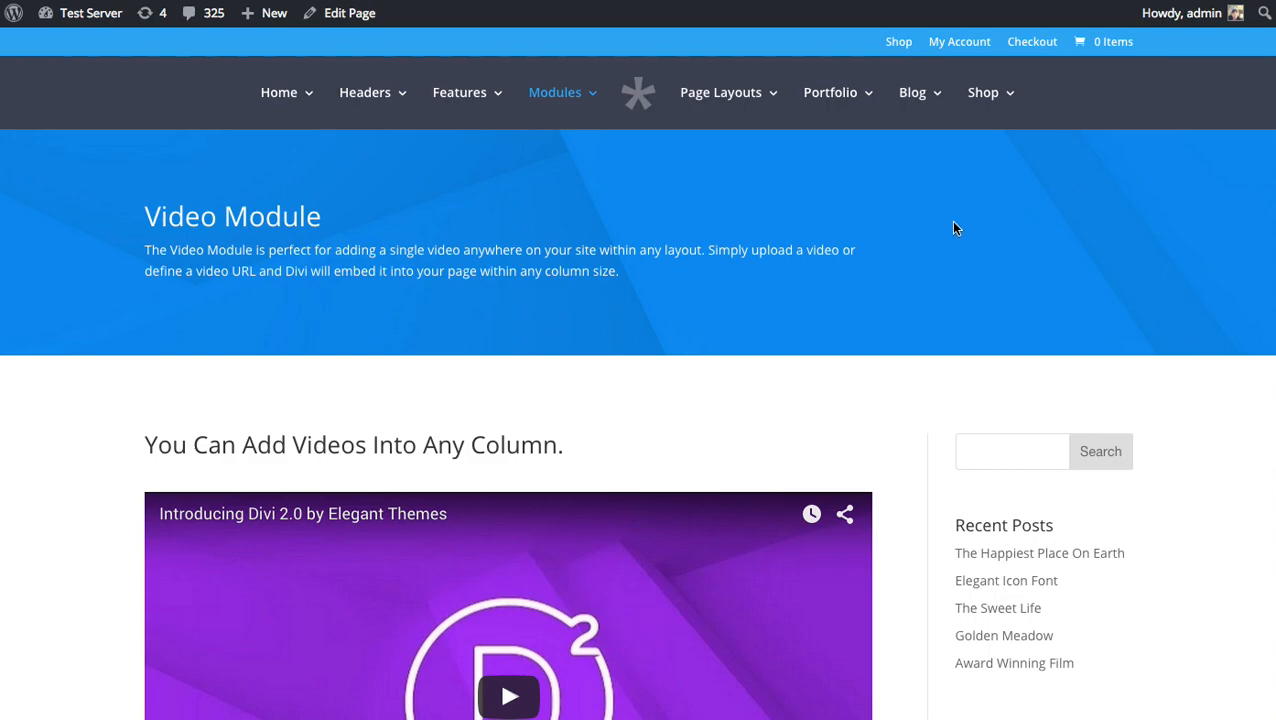
Step: Examine the example videos and cover images throughout the Video Module demo page
scroll(951, 231, "down", 4)
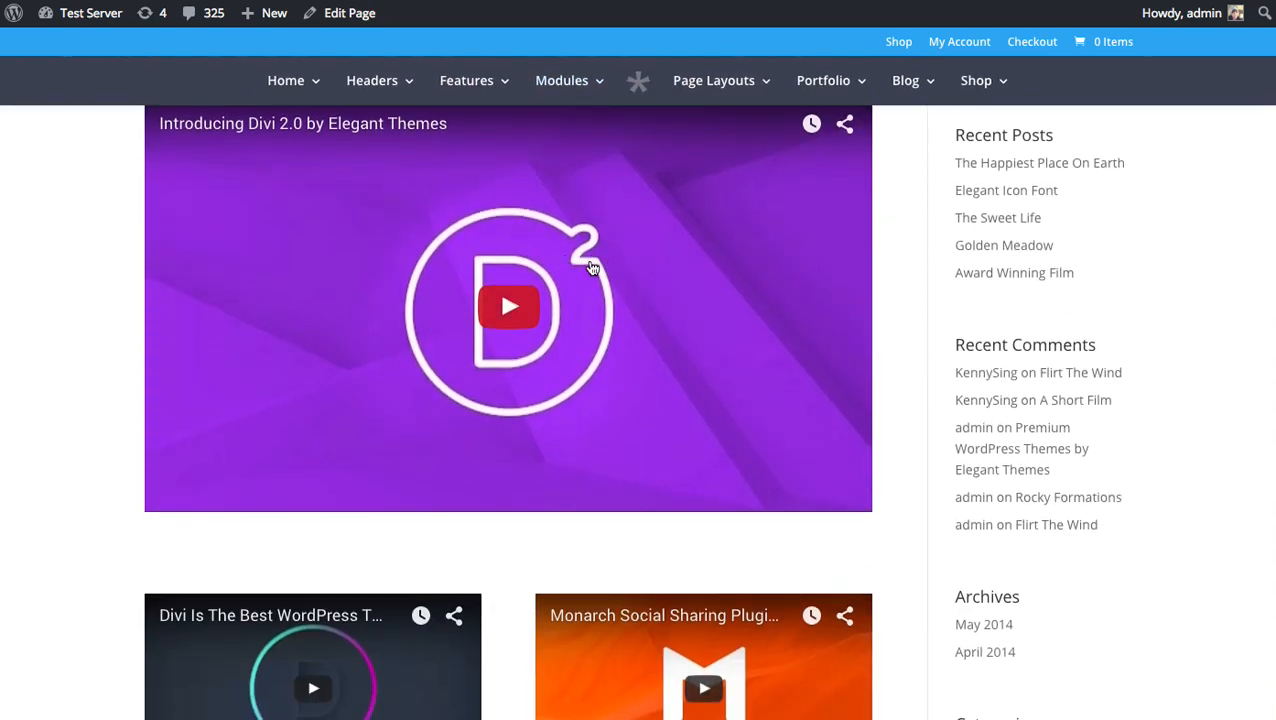
scroll(738, 228, "down", 3)
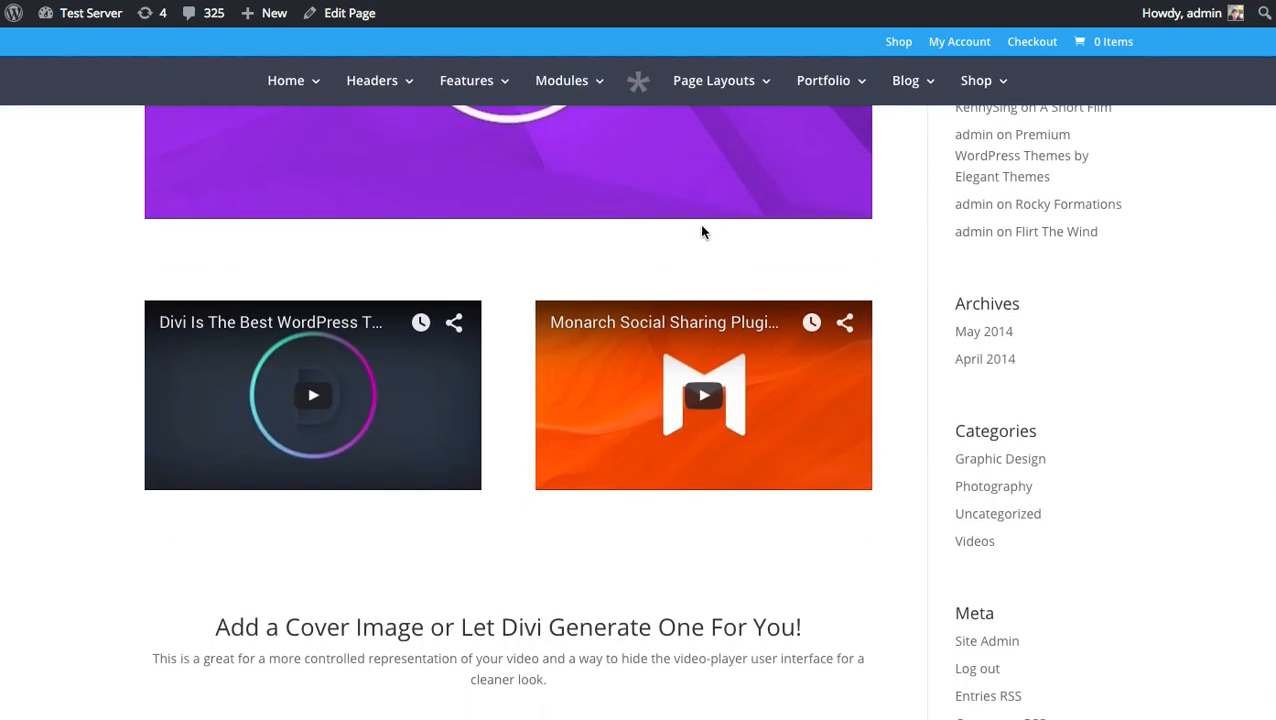
scroll(701, 231, "down", 5)
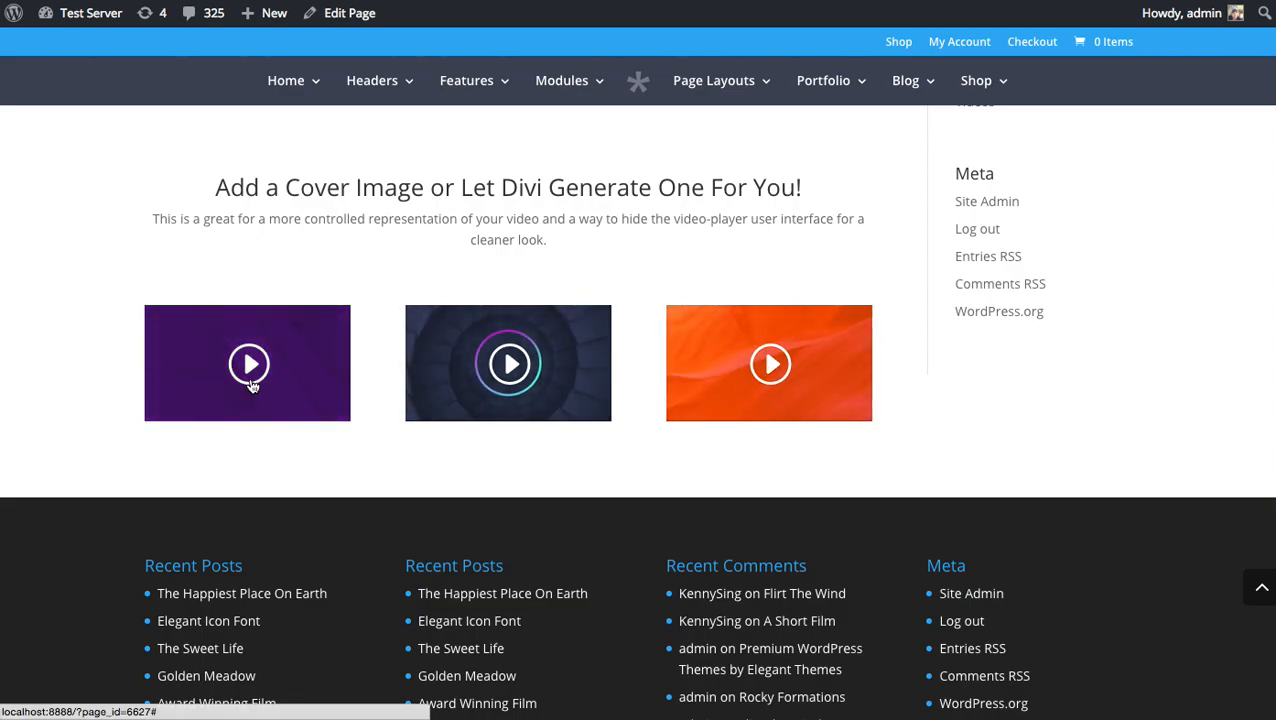
scroll(924, 480, "up", 5)
scroll(924, 480, "up", 10)
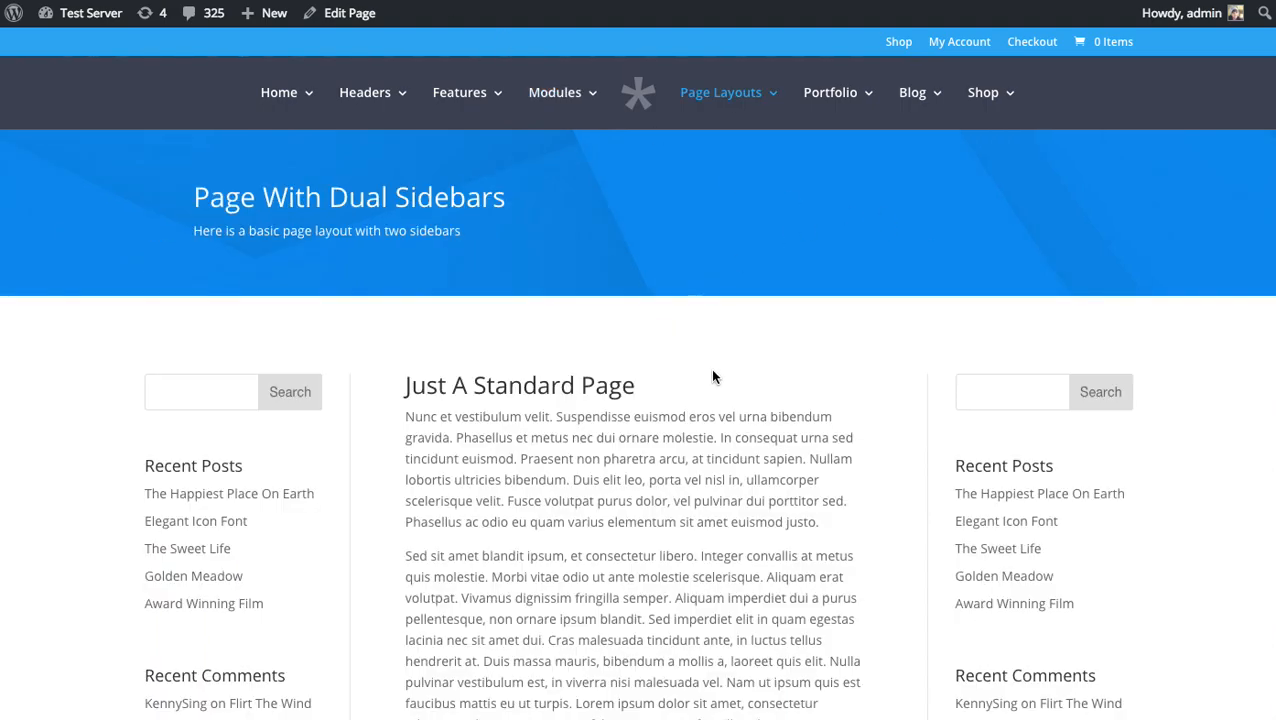
Step: Look over the Page With Dual Sidebars layout and open that page for editing
scroll(697, 374, "down", 5)
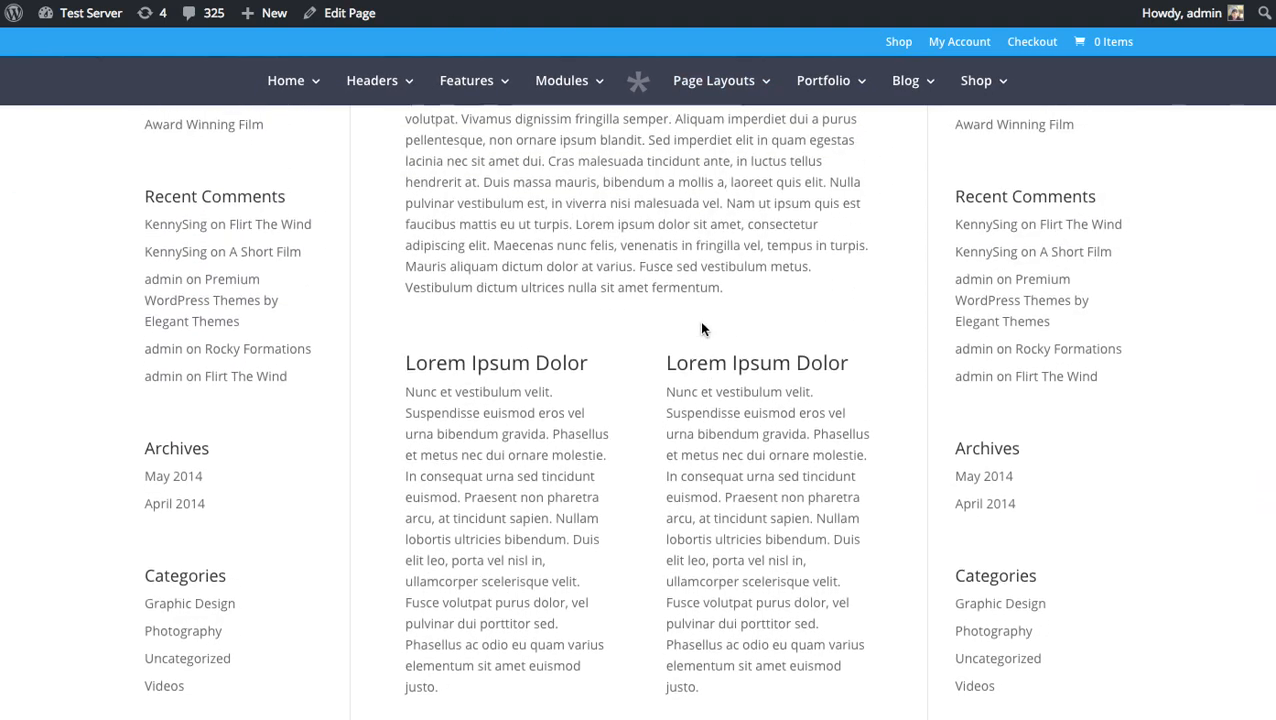
scroll(675, 368, "up", 5)
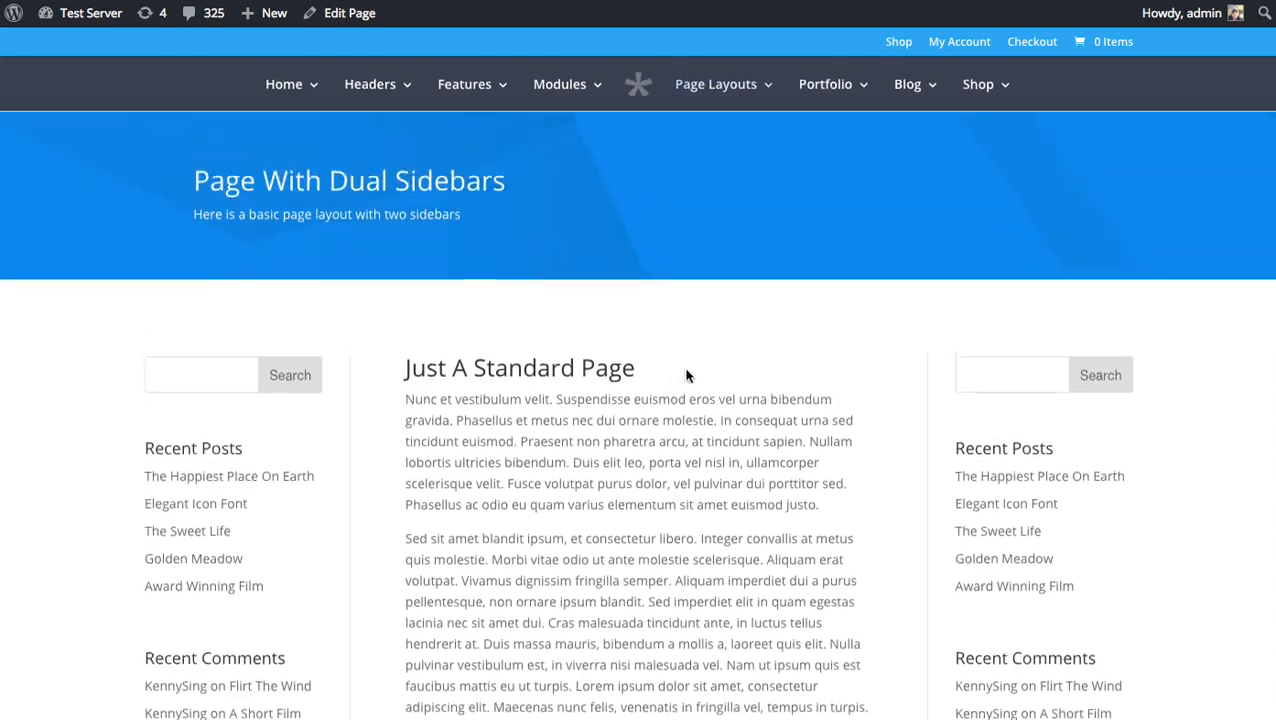
left_click(352, 14)
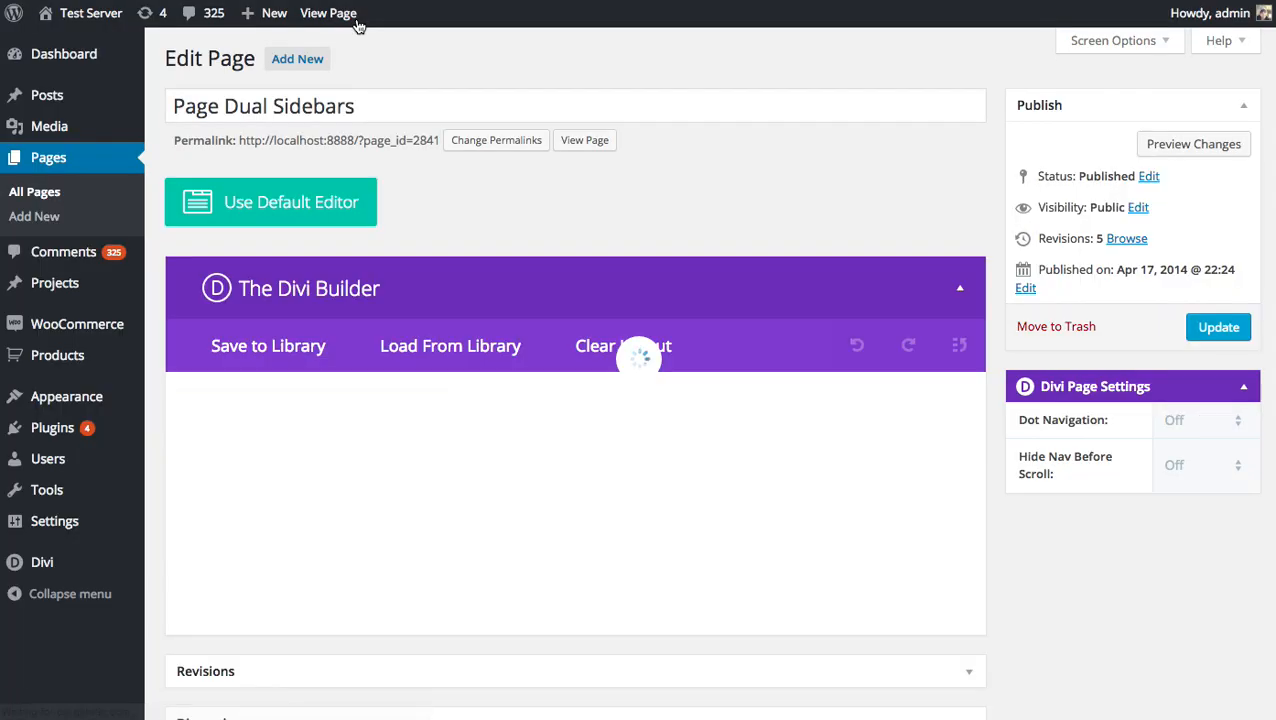
Step: Add a single-column row to the section with the sidebars and place it between the two existing text rows
scroll(895, 165, "down", 5)
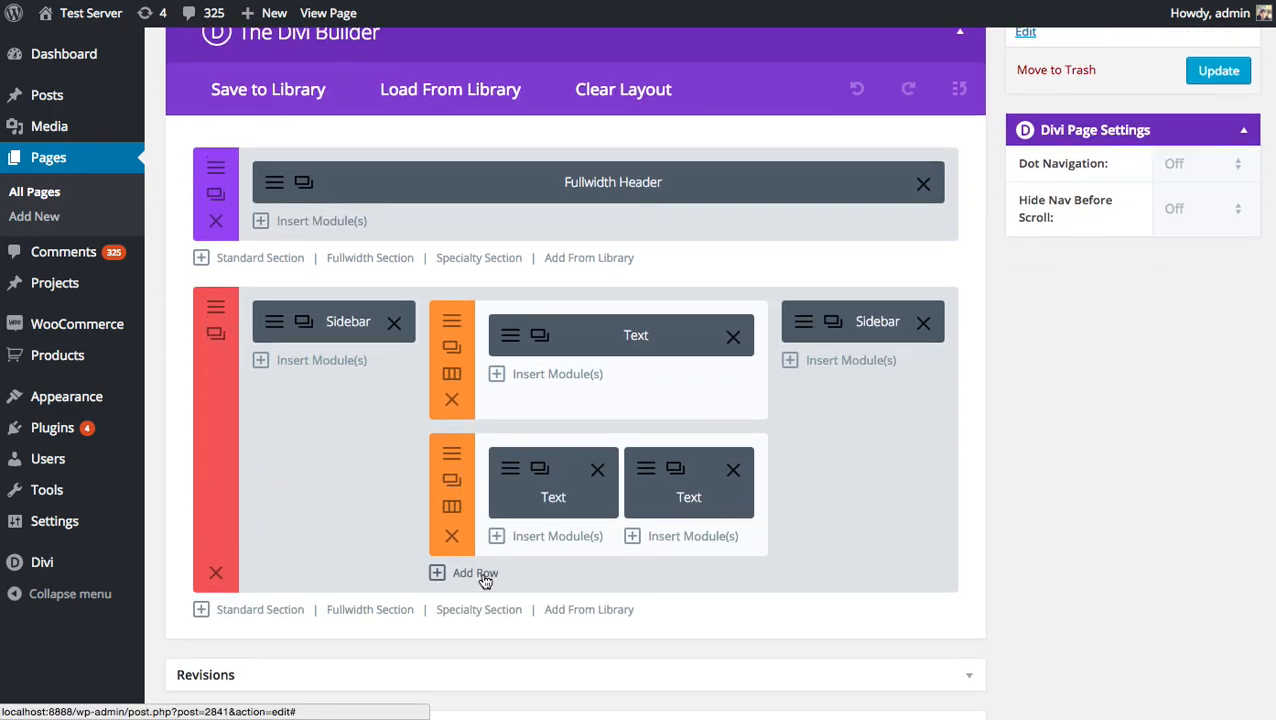
left_click(485, 574)
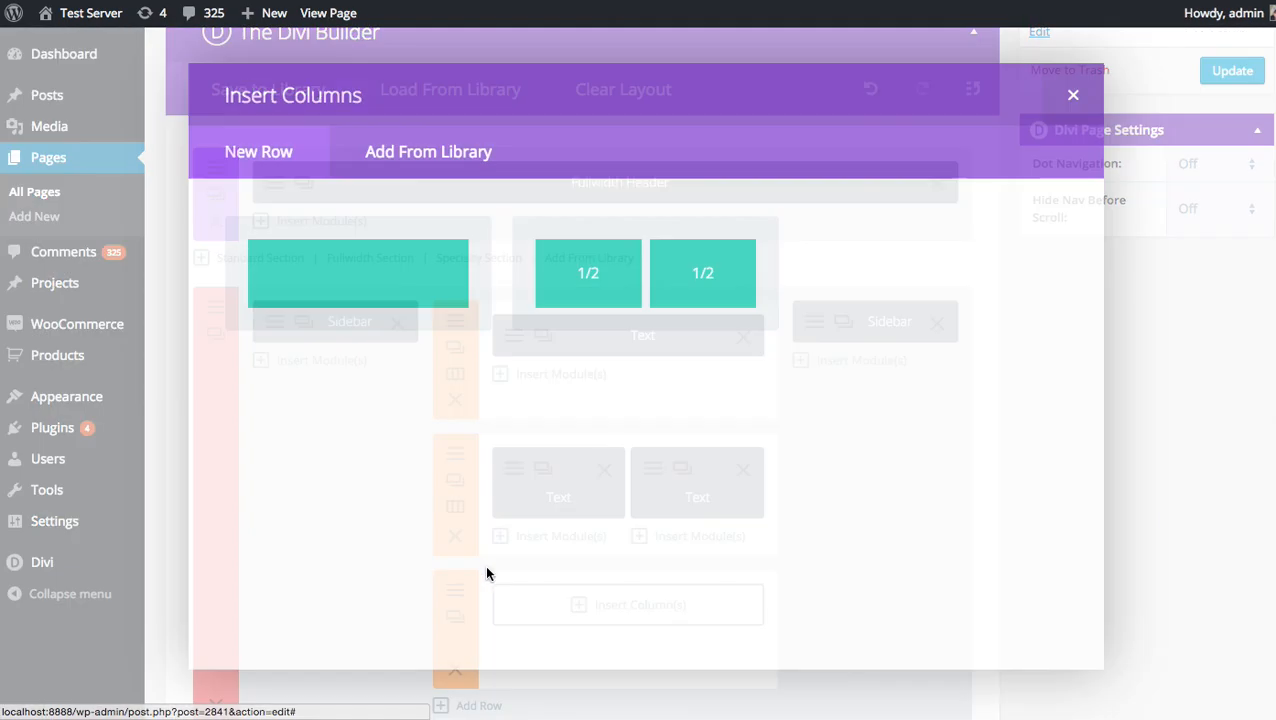
left_click(372, 266)
left_click_drag(581, 644, 637, 513)
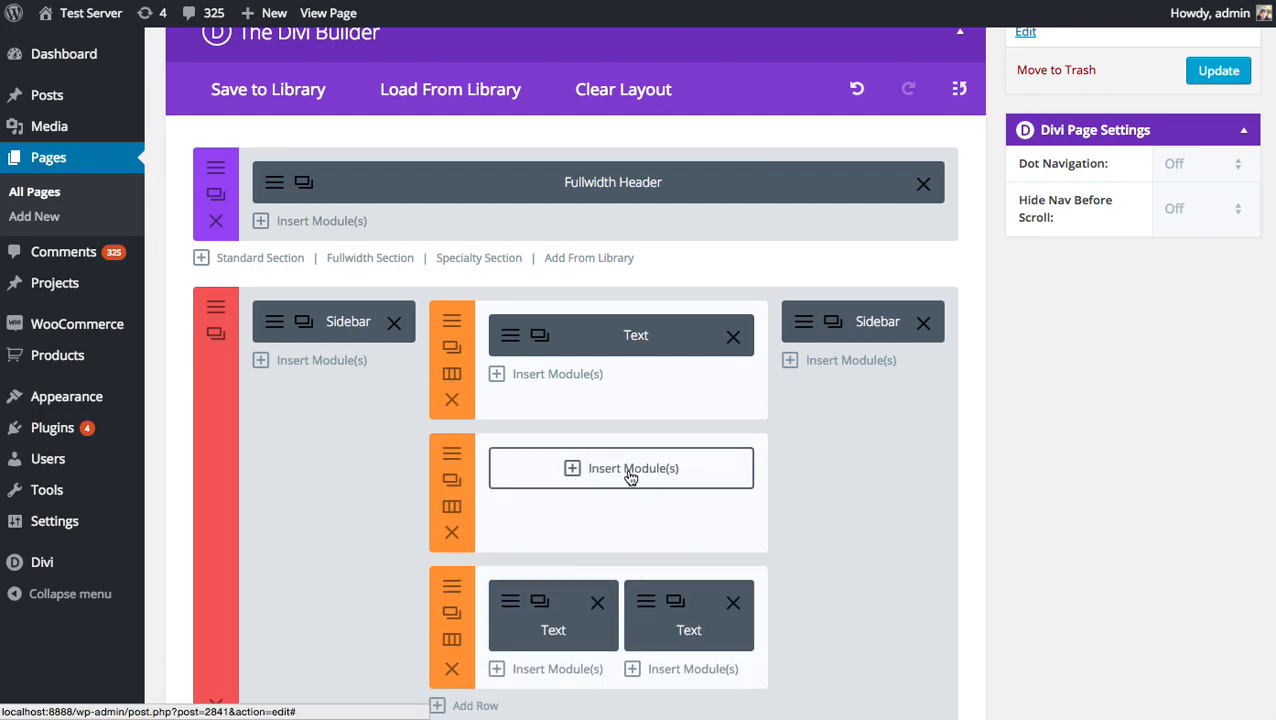
Step: Insert a Video module into the empty row between the text rows
left_click(628, 472)
scroll(769, 330, "down", 5)
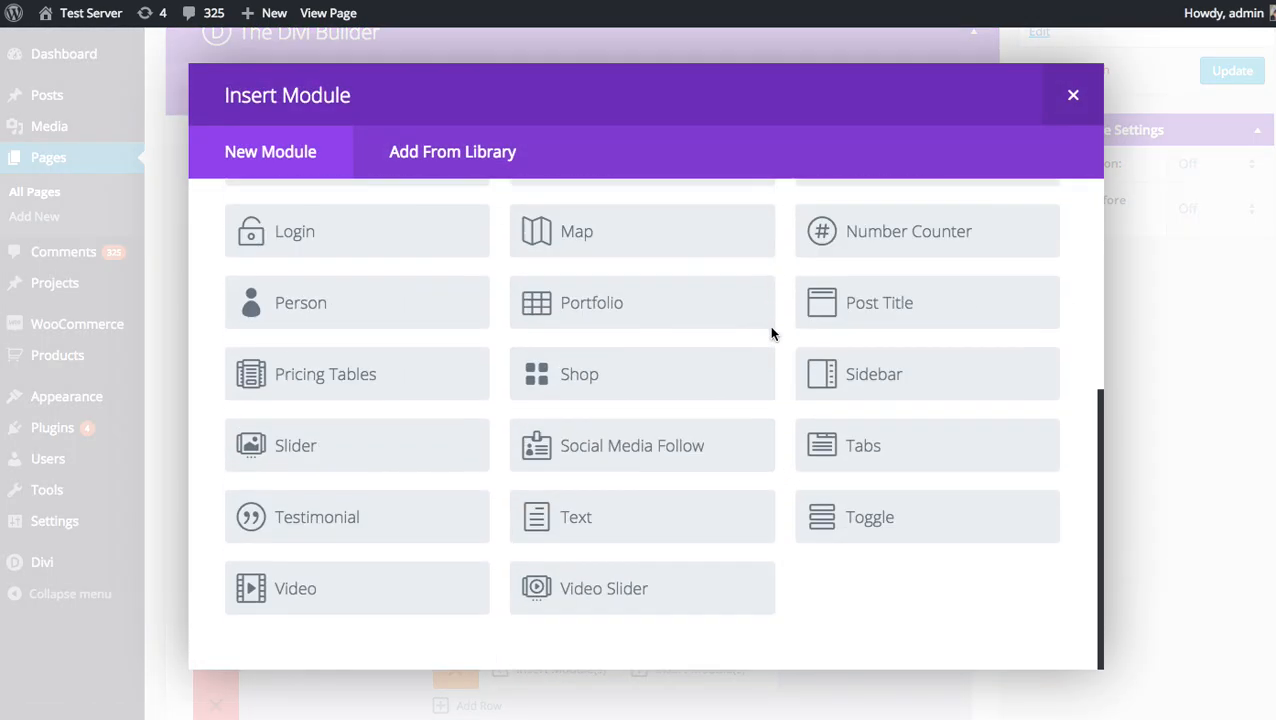
left_click(399, 595)
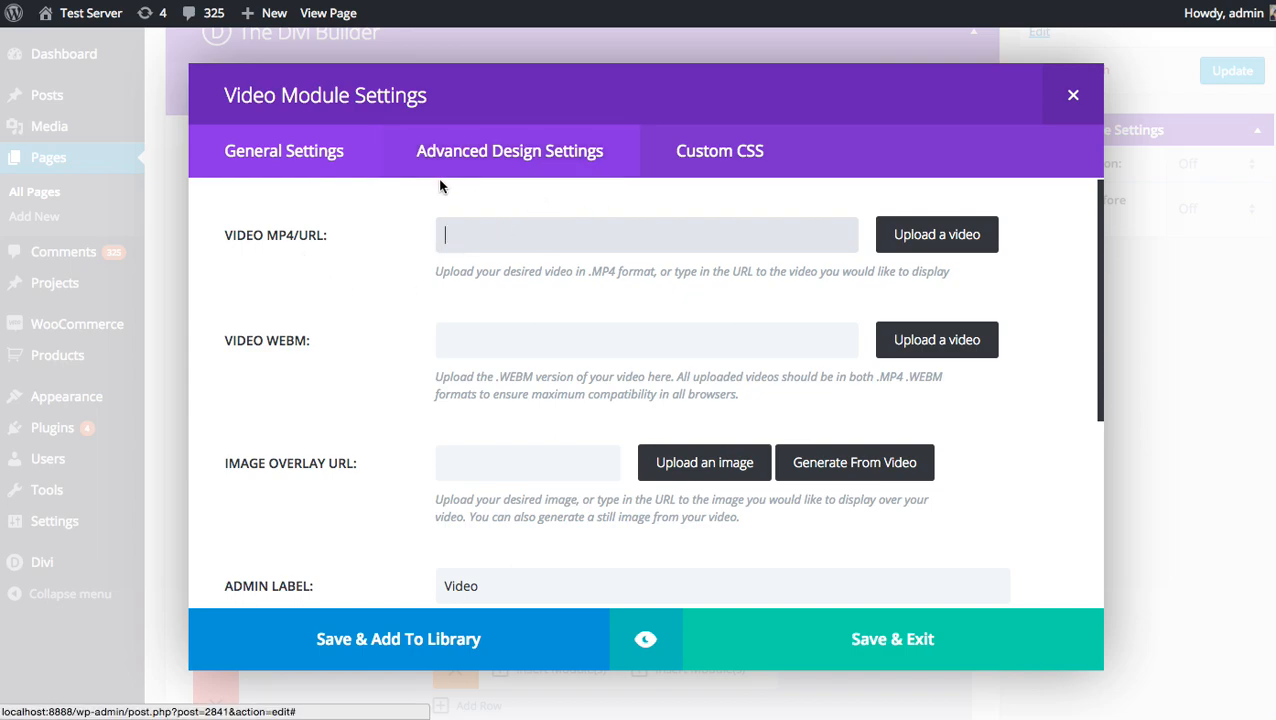
Step: Review the Video module's advanced design, custom CSS and general settings
left_click(547, 163)
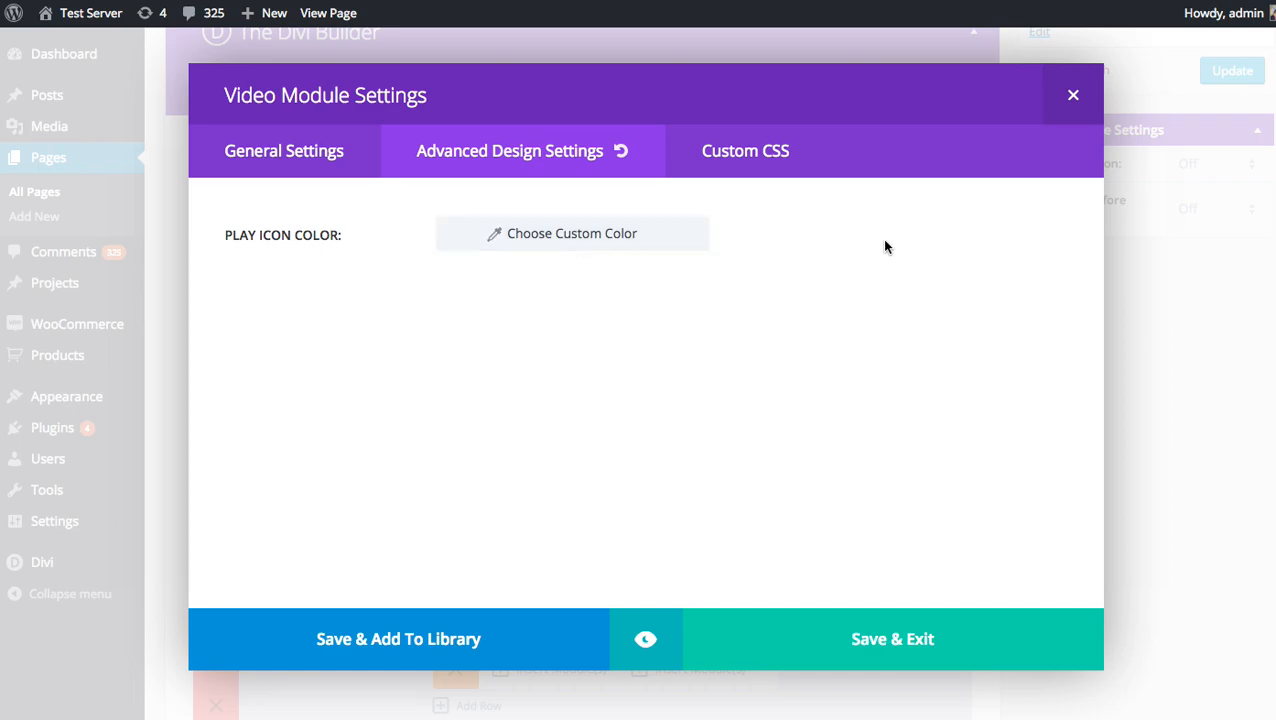
left_click(742, 158)
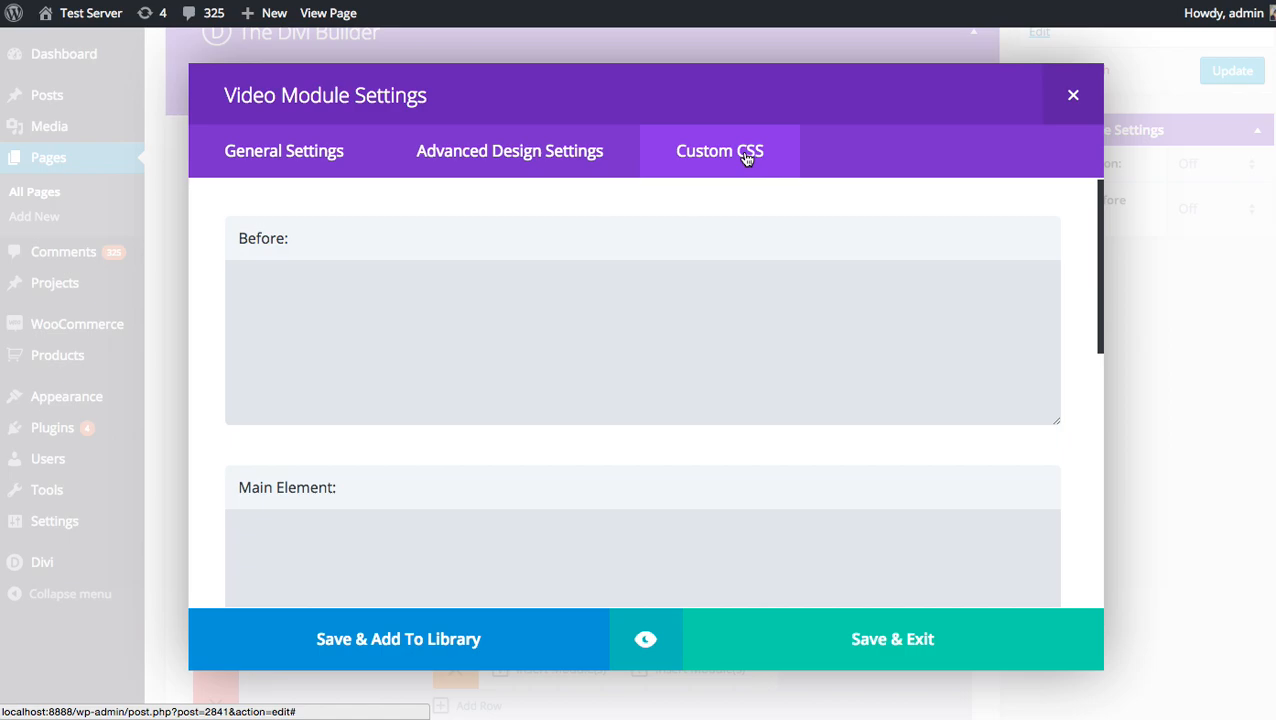
left_click(763, 515)
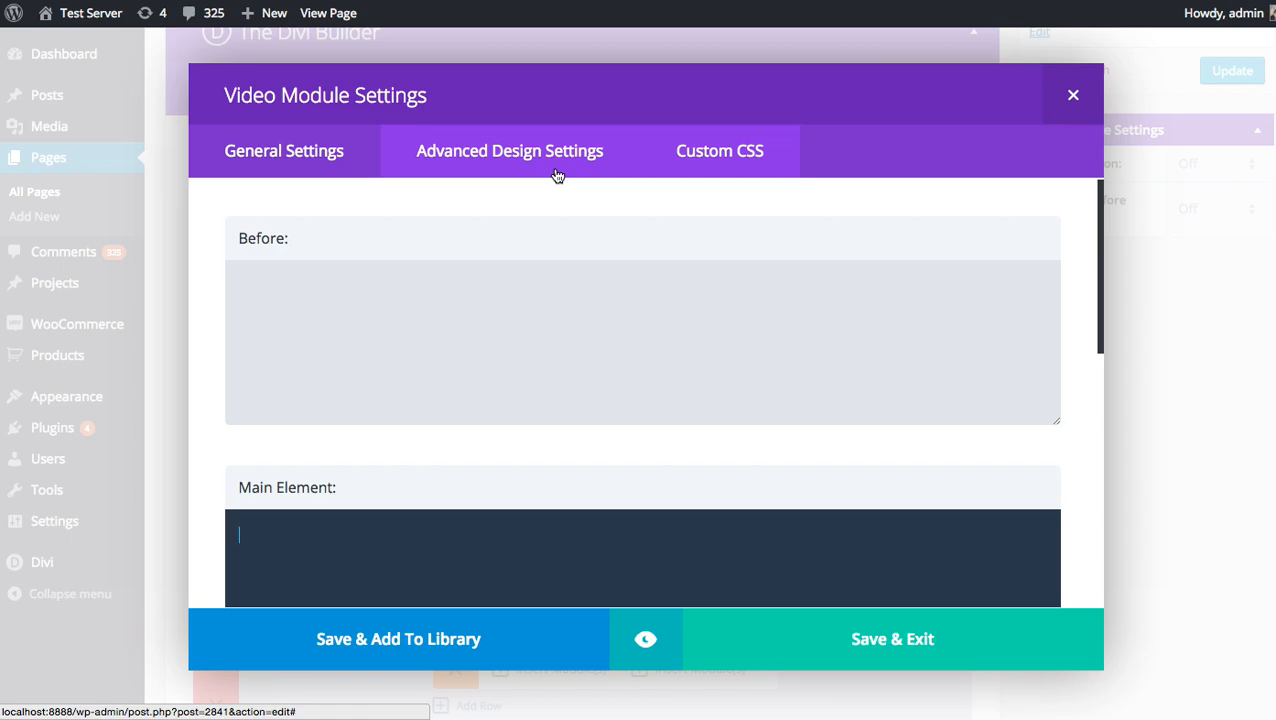
left_click(284, 165)
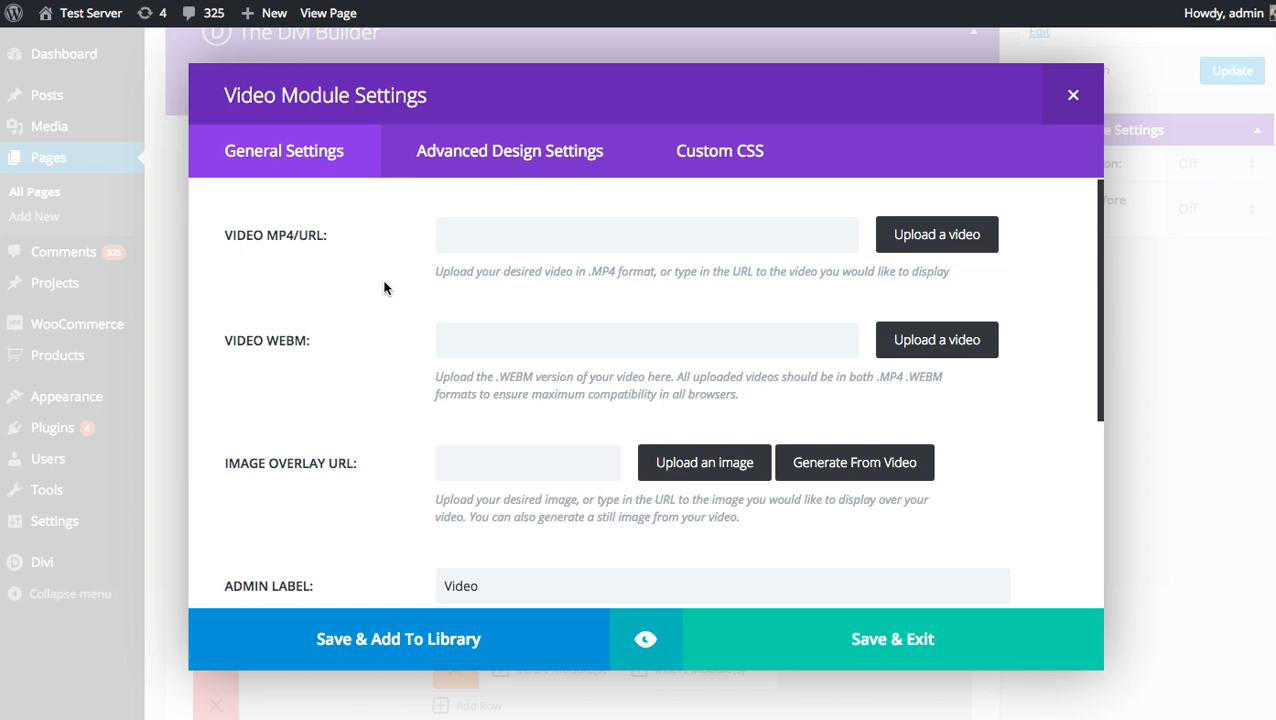
scroll(384, 288, "down", 2)
scroll(384, 288, "up", 2)
Step: Set the Video module's MP4 source to drop.mp4 from the media library
left_click(540, 227)
left_click(562, 230)
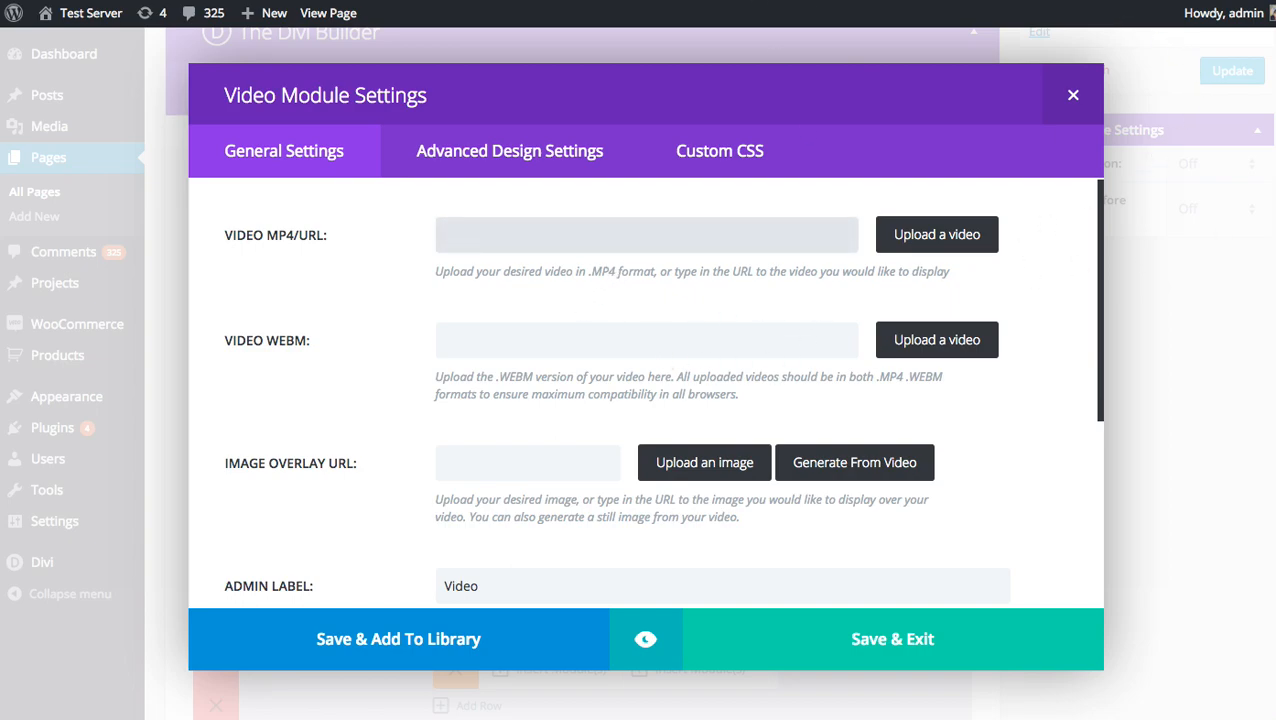
left_click(986, 226)
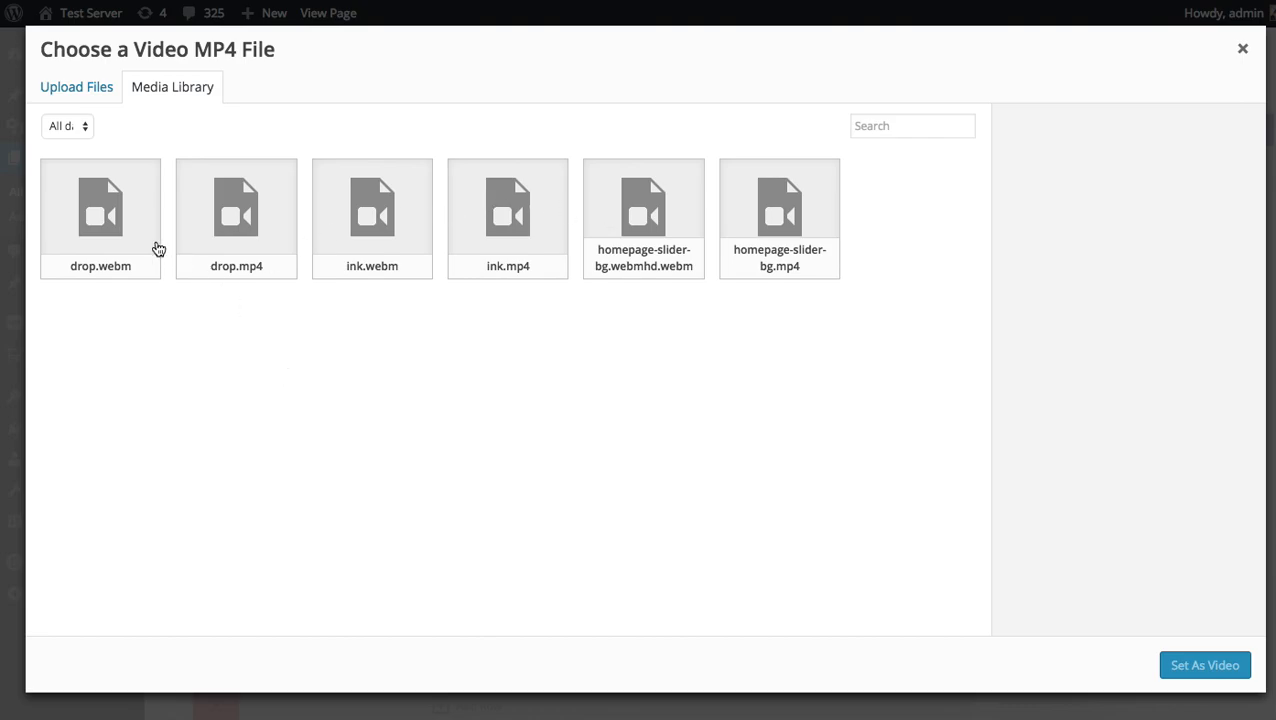
left_click(118, 214)
left_click(270, 222)
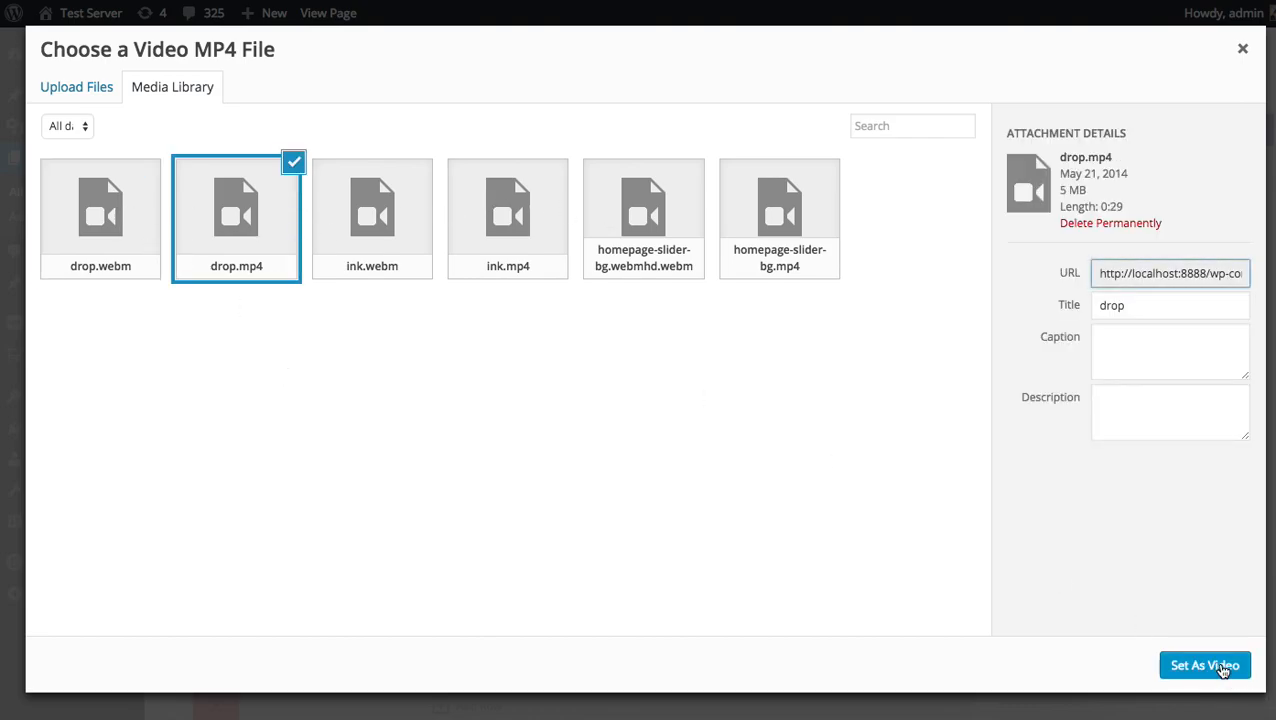
left_click(1225, 667)
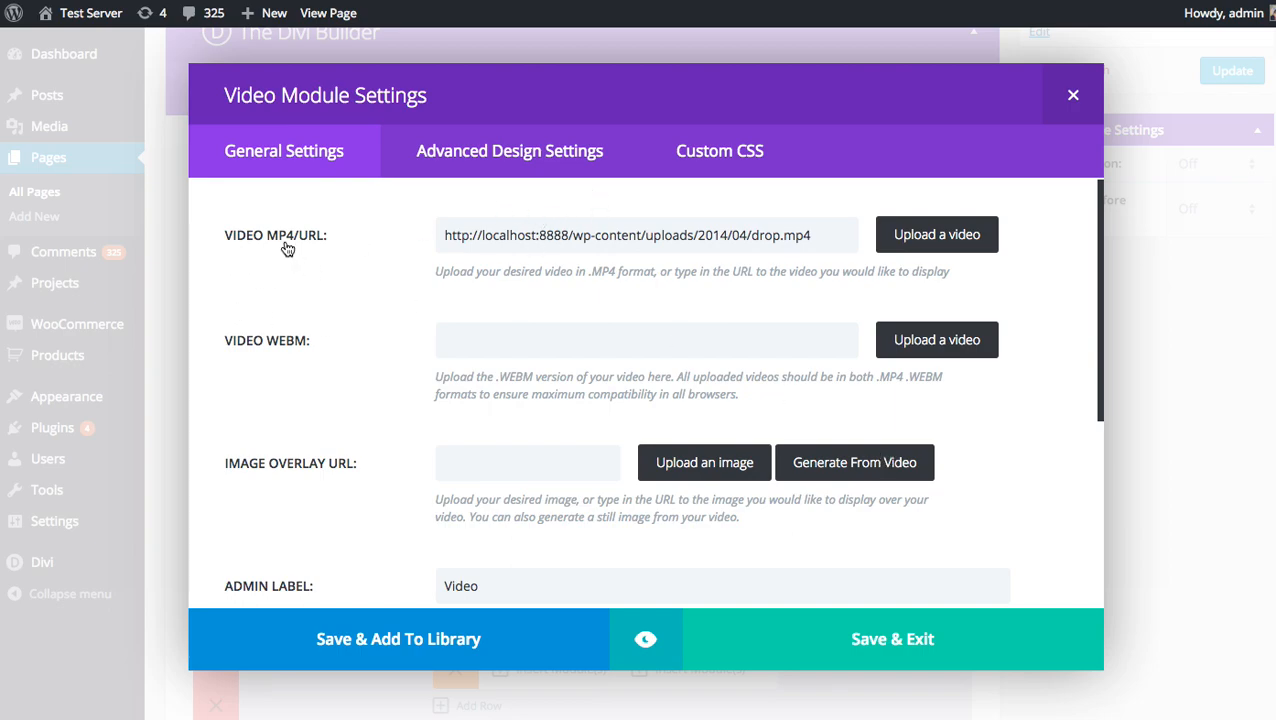
Step: Set the Video module's WEBM source to drop.webm from the media library
left_click(723, 341)
left_click(938, 342)
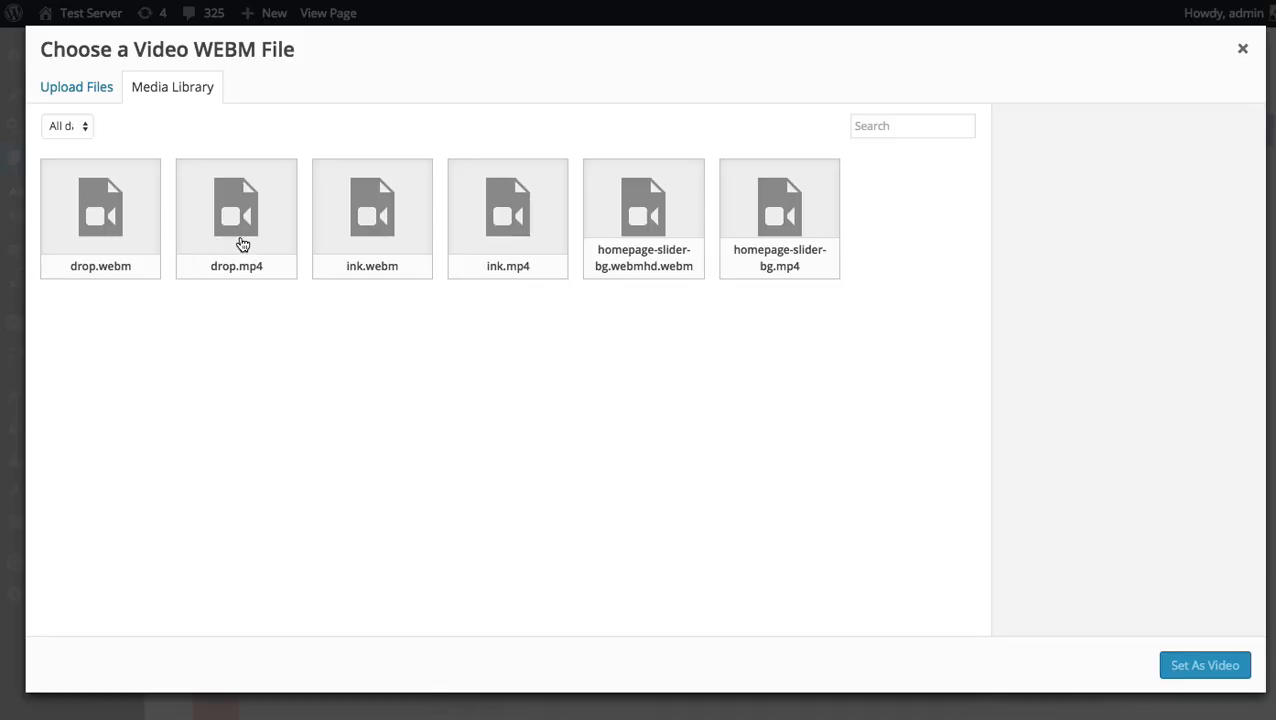
left_click(140, 222)
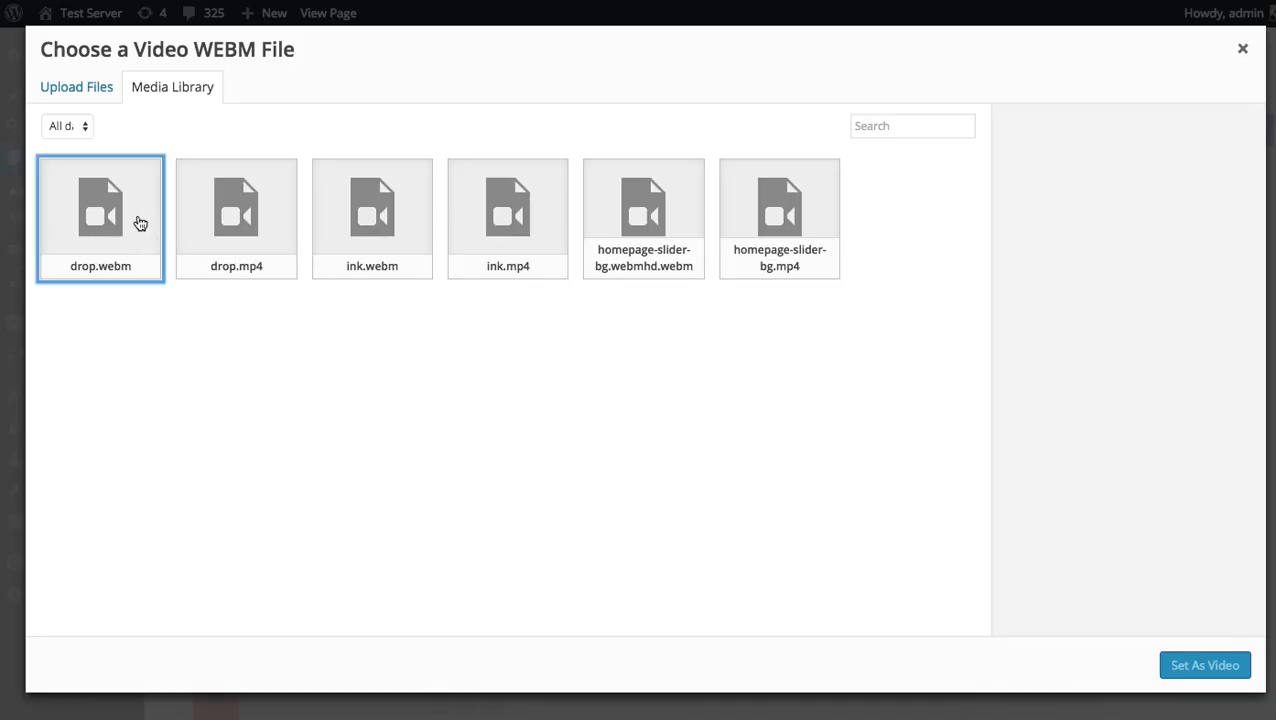
left_click(1226, 667)
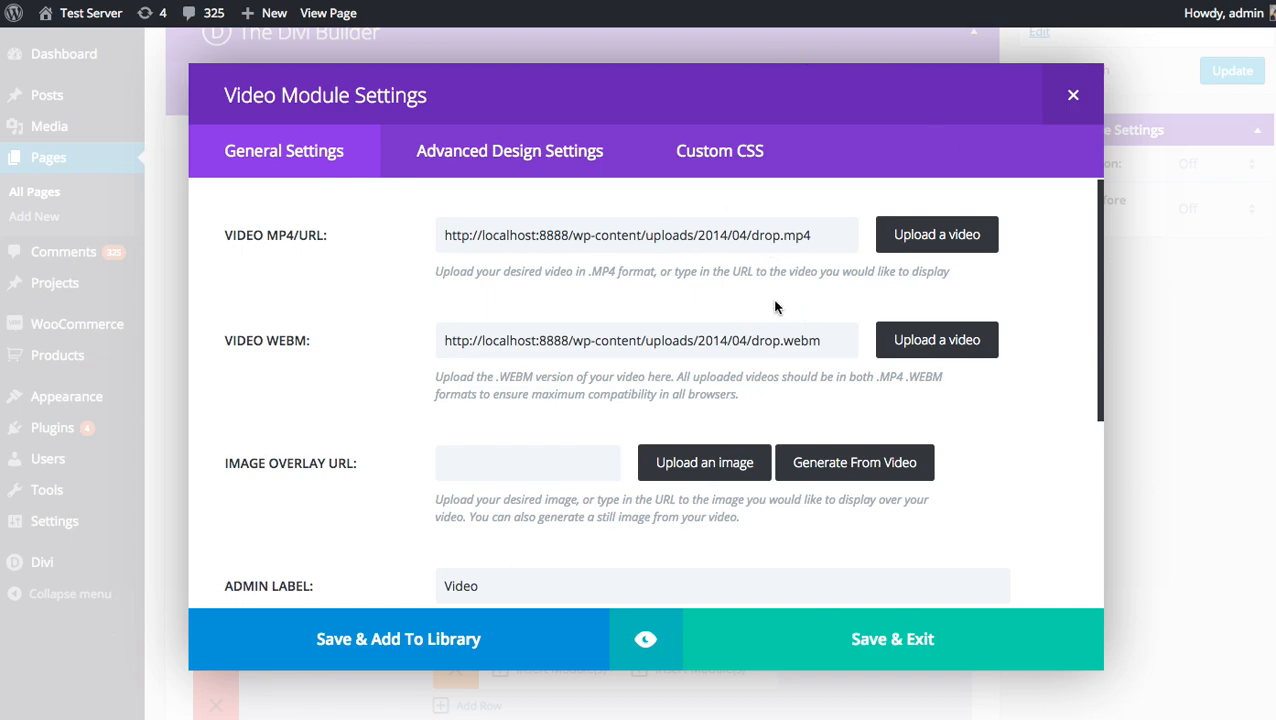
Step: Review the image overlay, admin label, CSS ID and CSS class options of the Video module
scroll(345, 330, "down", 3)
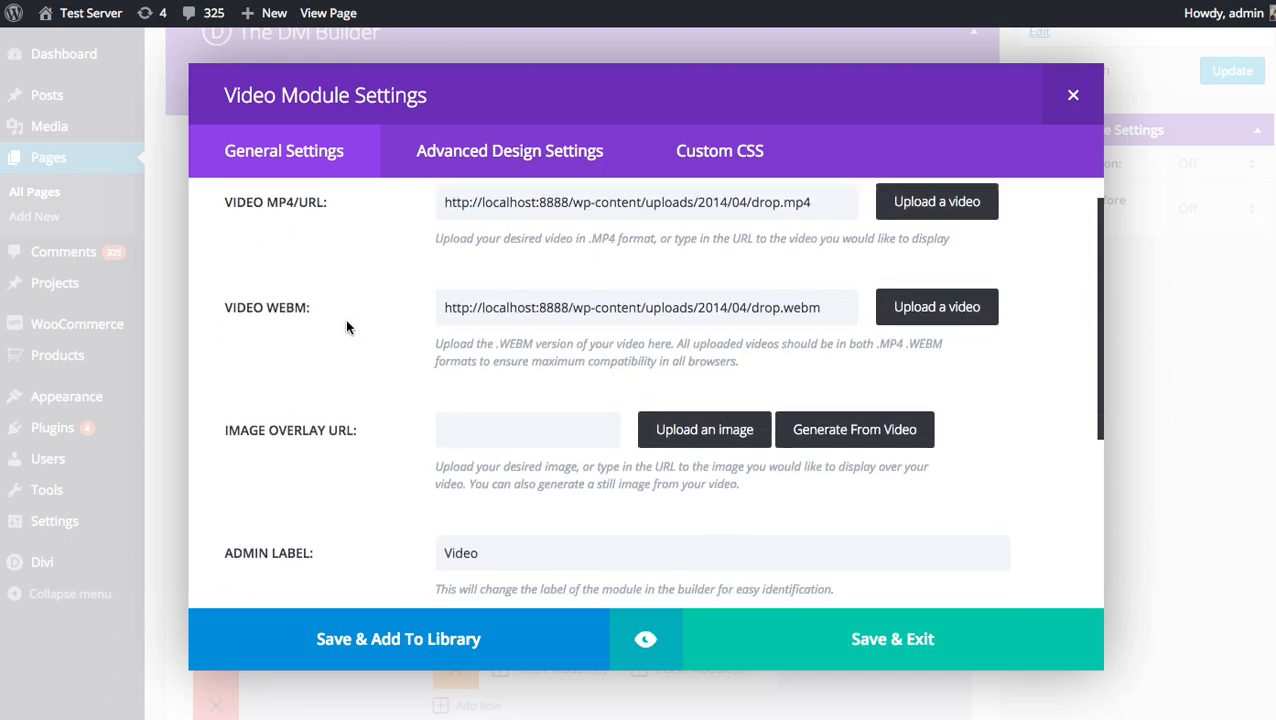
scroll(347, 328, "down", 1)
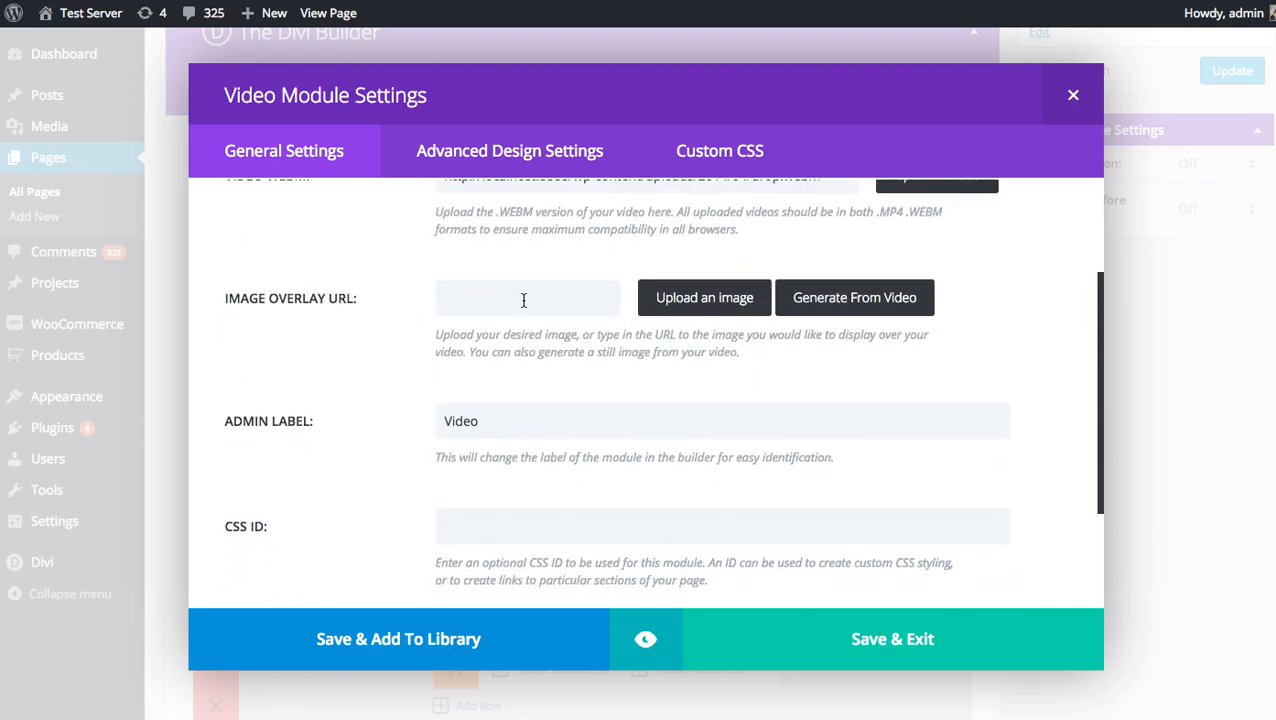
left_click(538, 299)
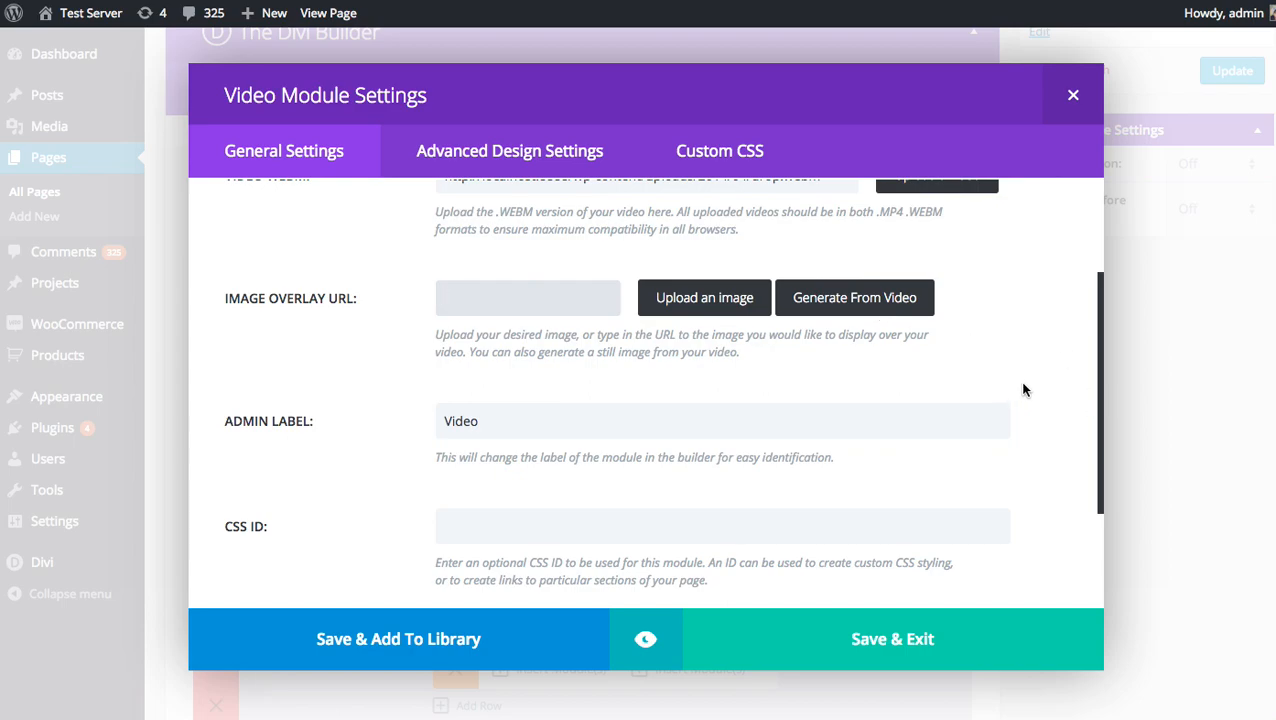
scroll(336, 380, "up", 1)
scroll(620, 350, "down", 4)
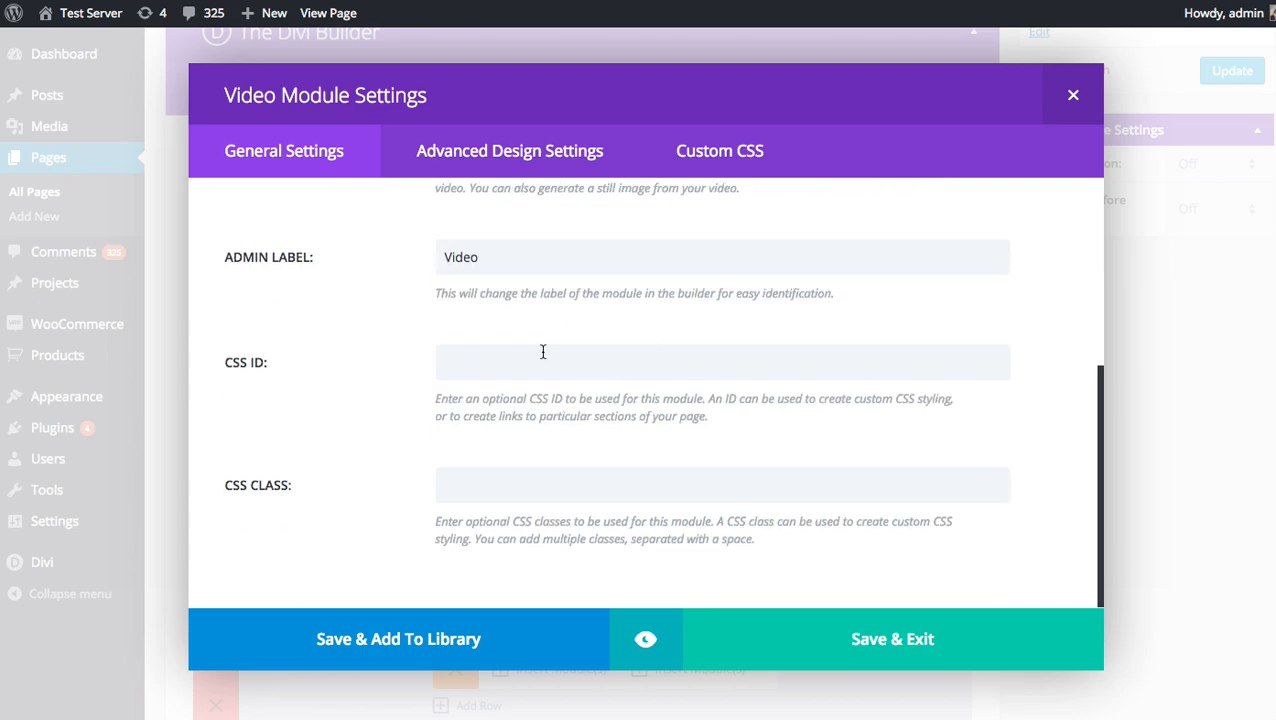
scroll(620, 400, "up", 3)
scroll(788, 317, "up", 4)
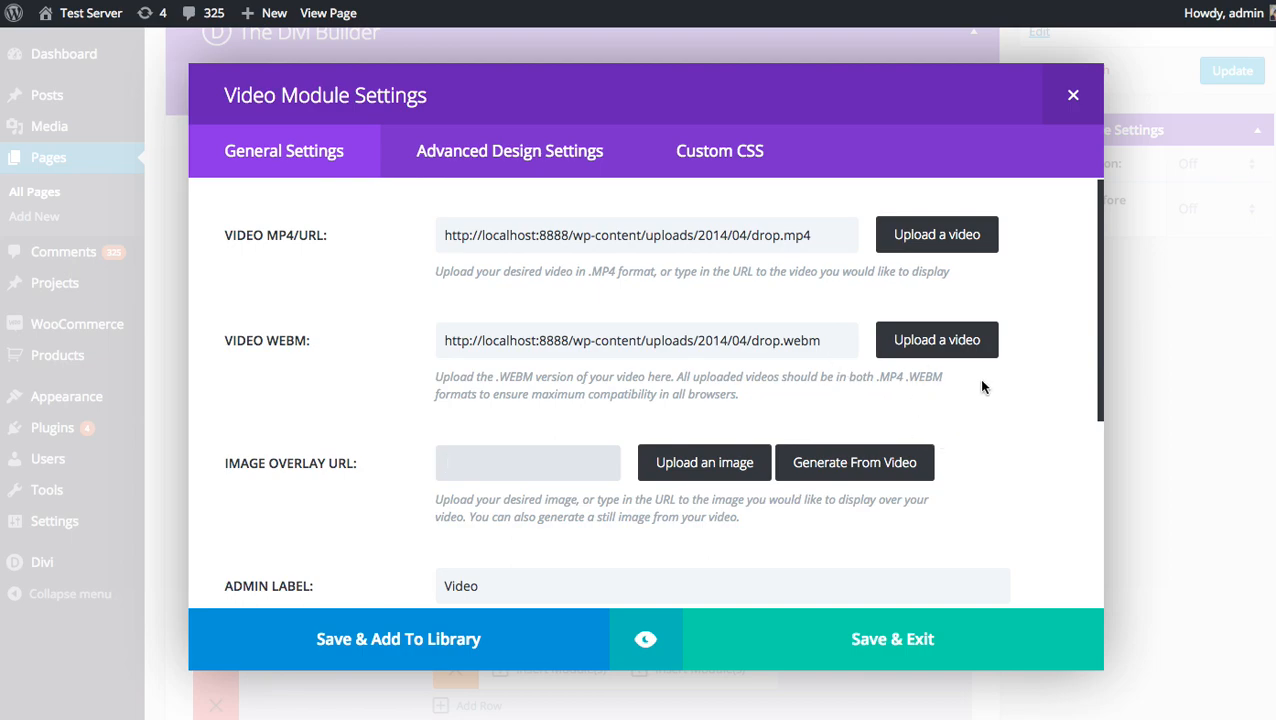
Step: Preview the Video module in desktop, tablet and phone layouts, and save its settings
left_click(655, 648)
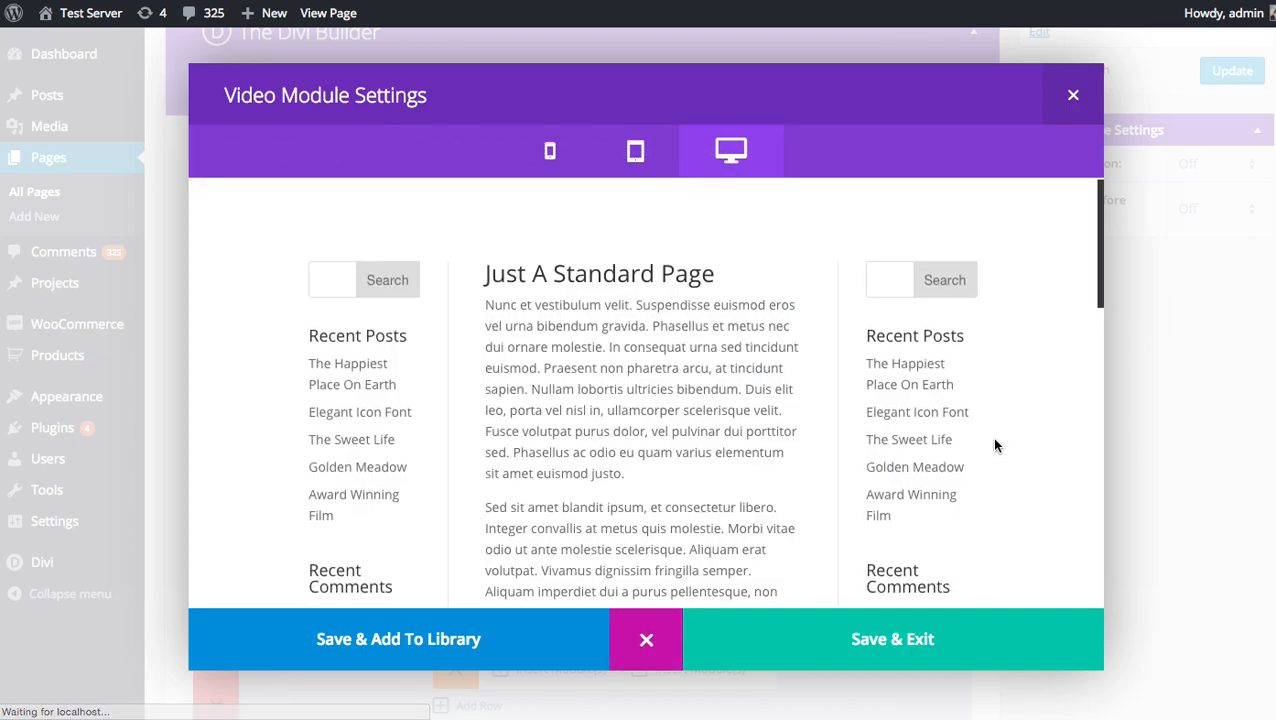
scroll(957, 338, "down", 10)
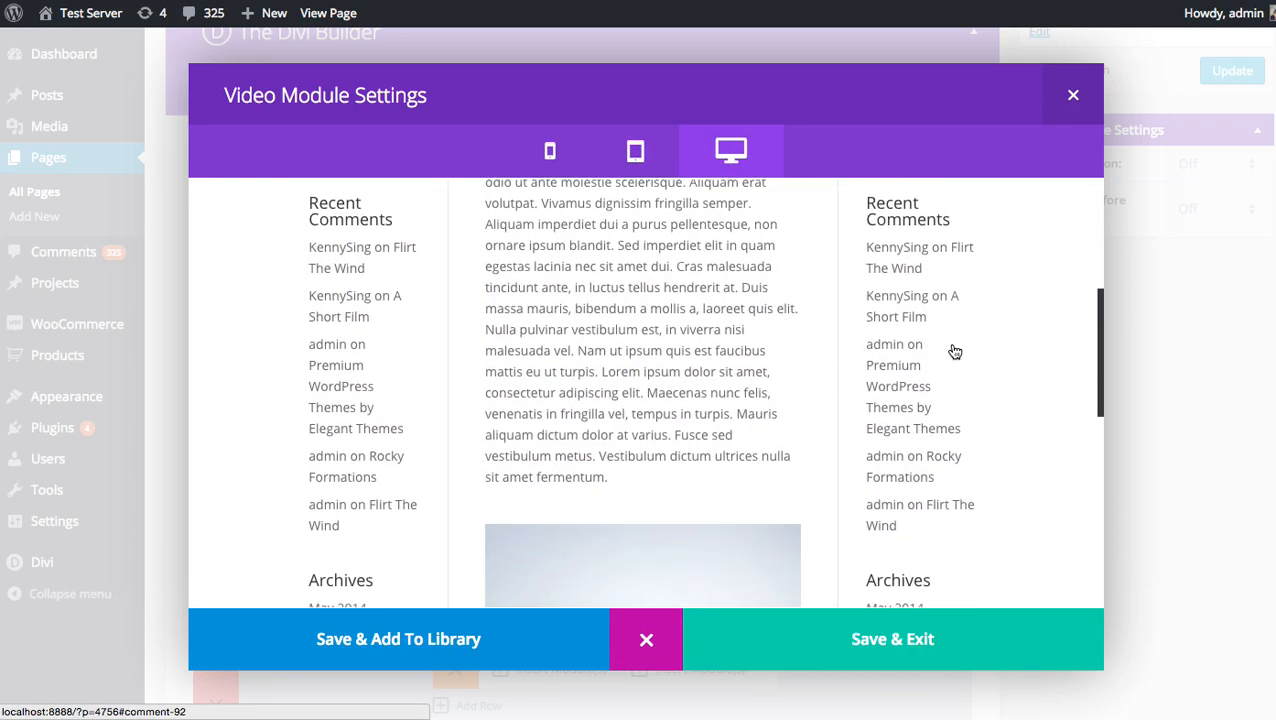
left_click_drag(1100, 457, 648, 415)
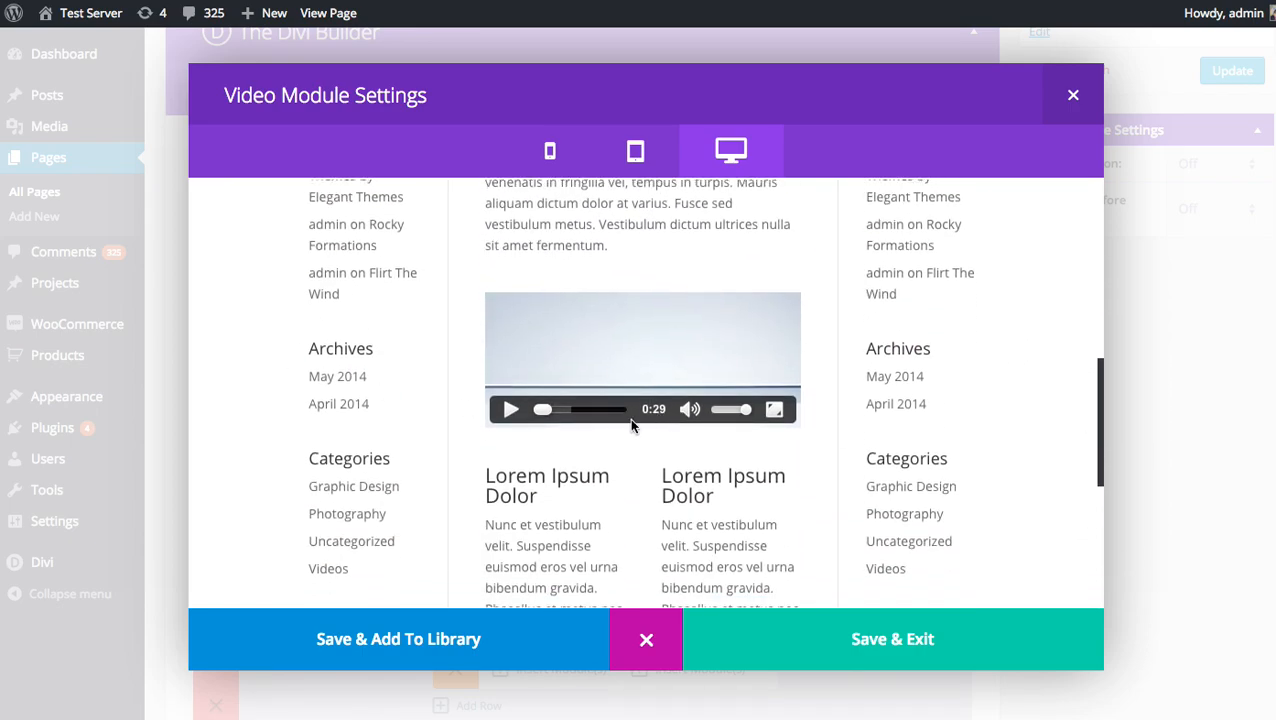
left_click(649, 162)
left_click(550, 156)
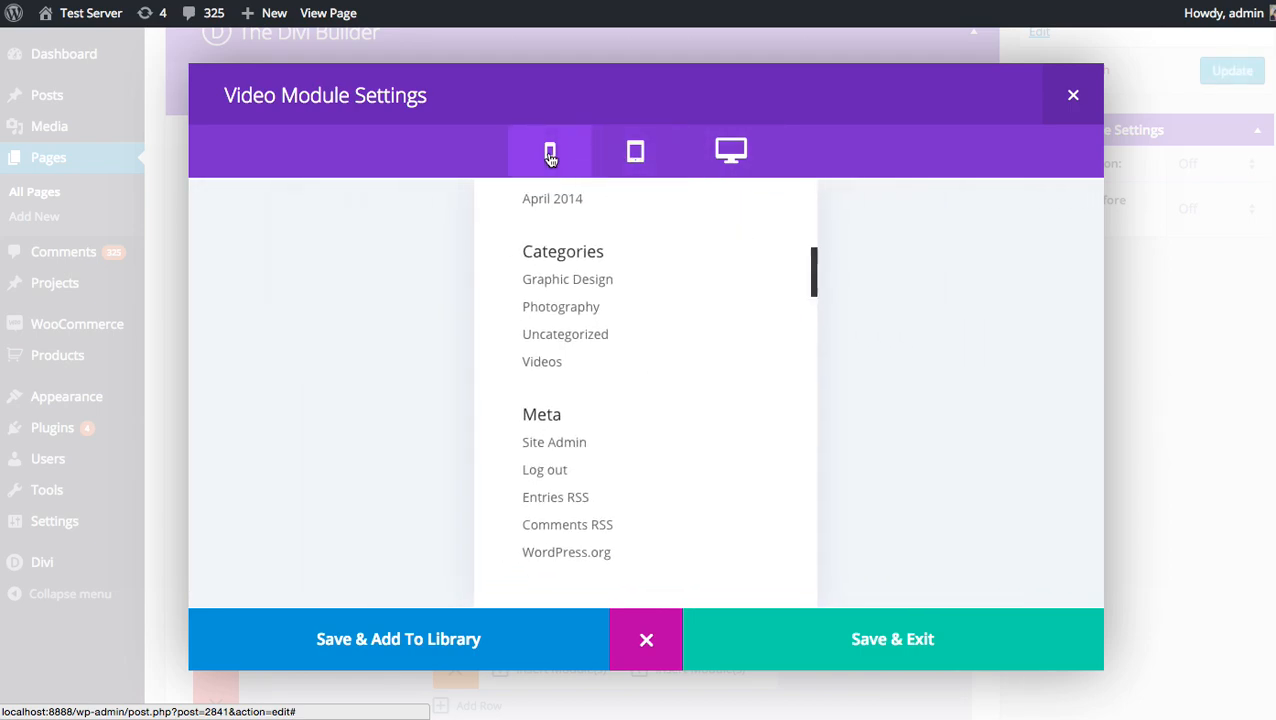
left_click(636, 152)
left_click(730, 150)
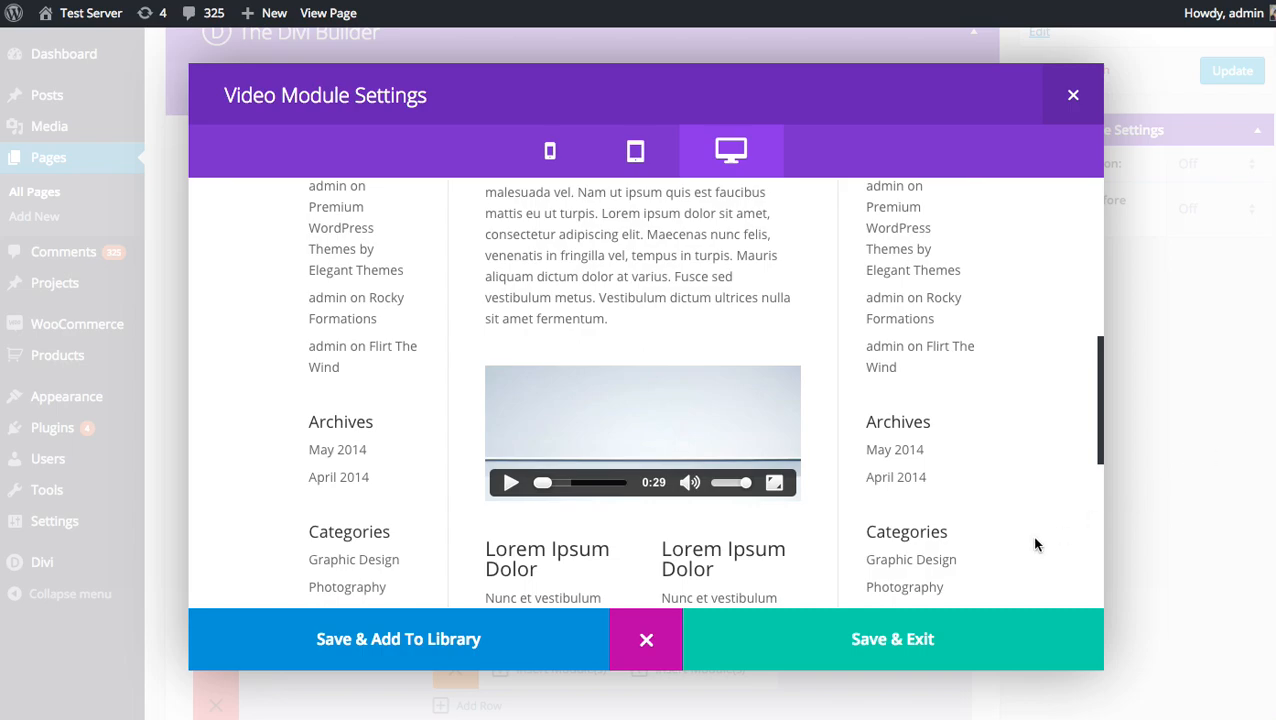
left_click(646, 643)
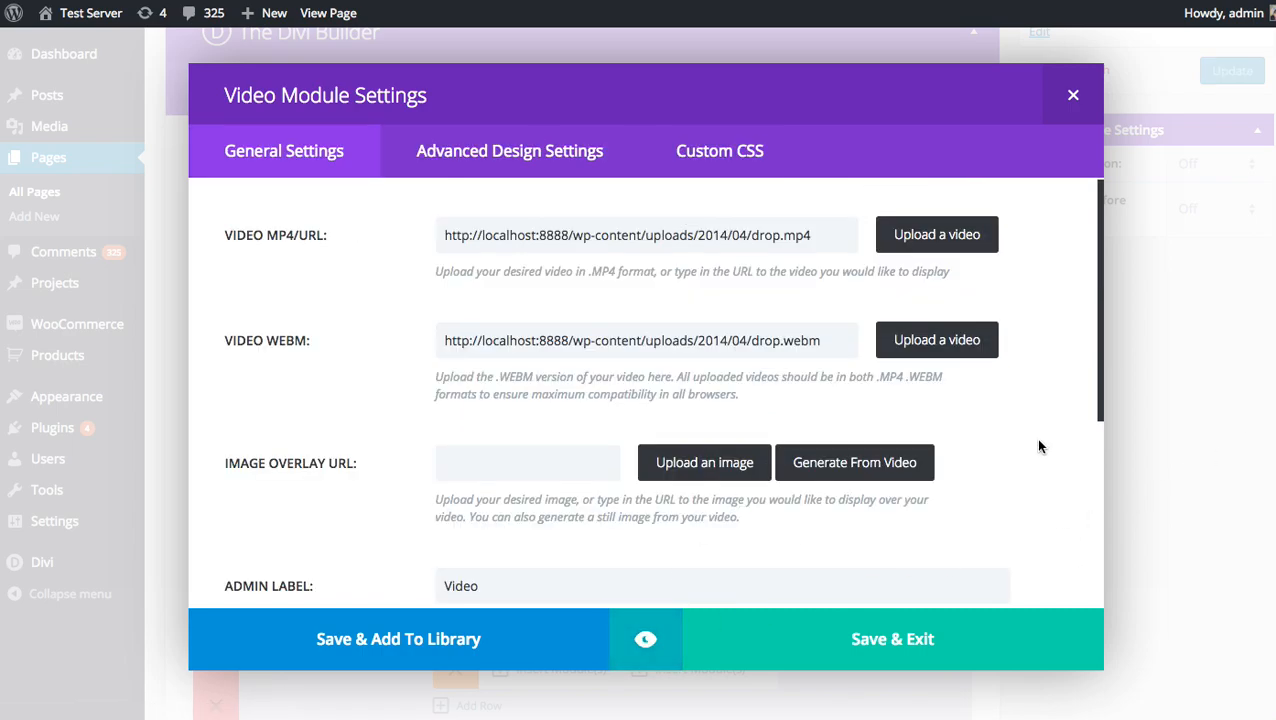
left_click(960, 630)
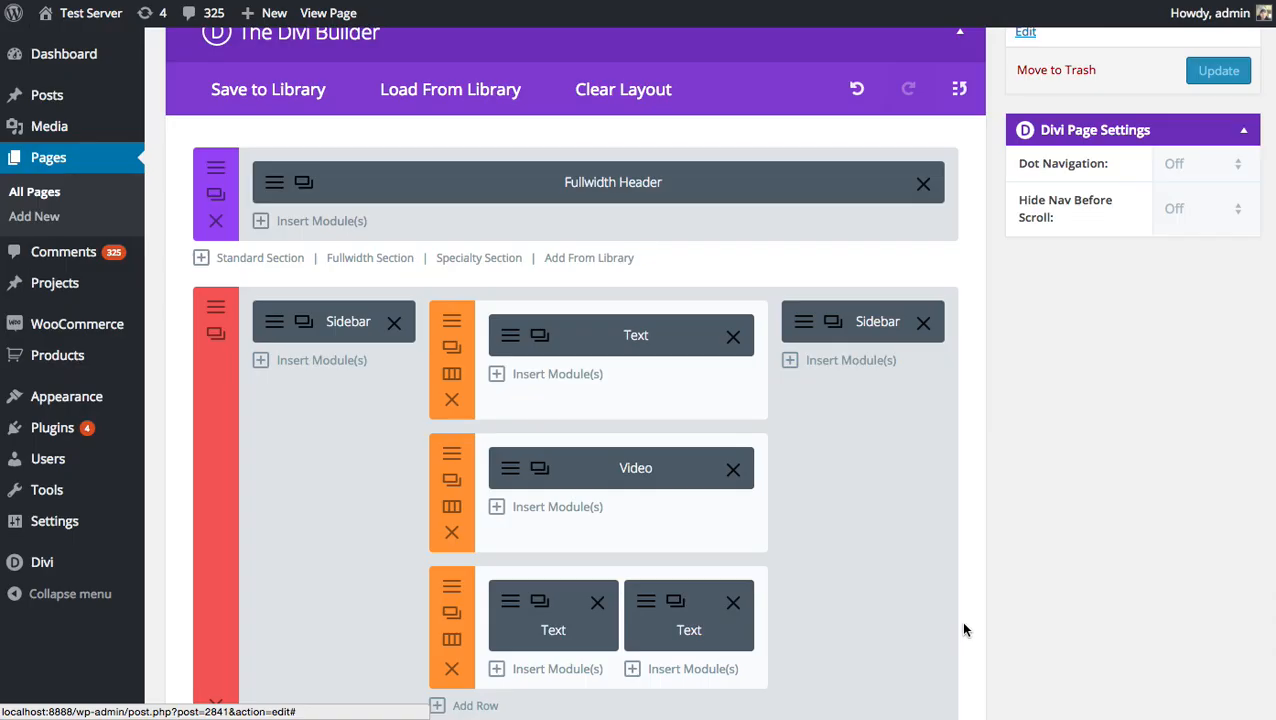
Step: Update the page and check the video's playback on the published page, pausing it before returning to the editor
left_click(1220, 72)
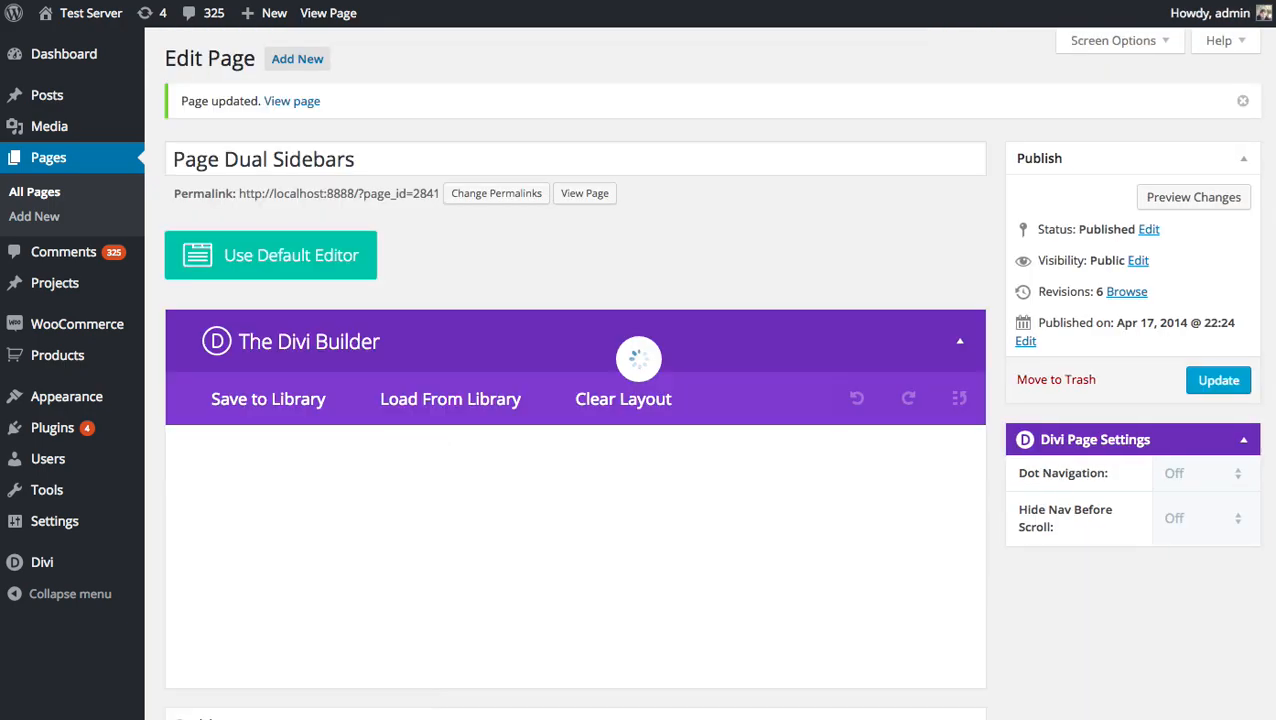
left_click(584, 193)
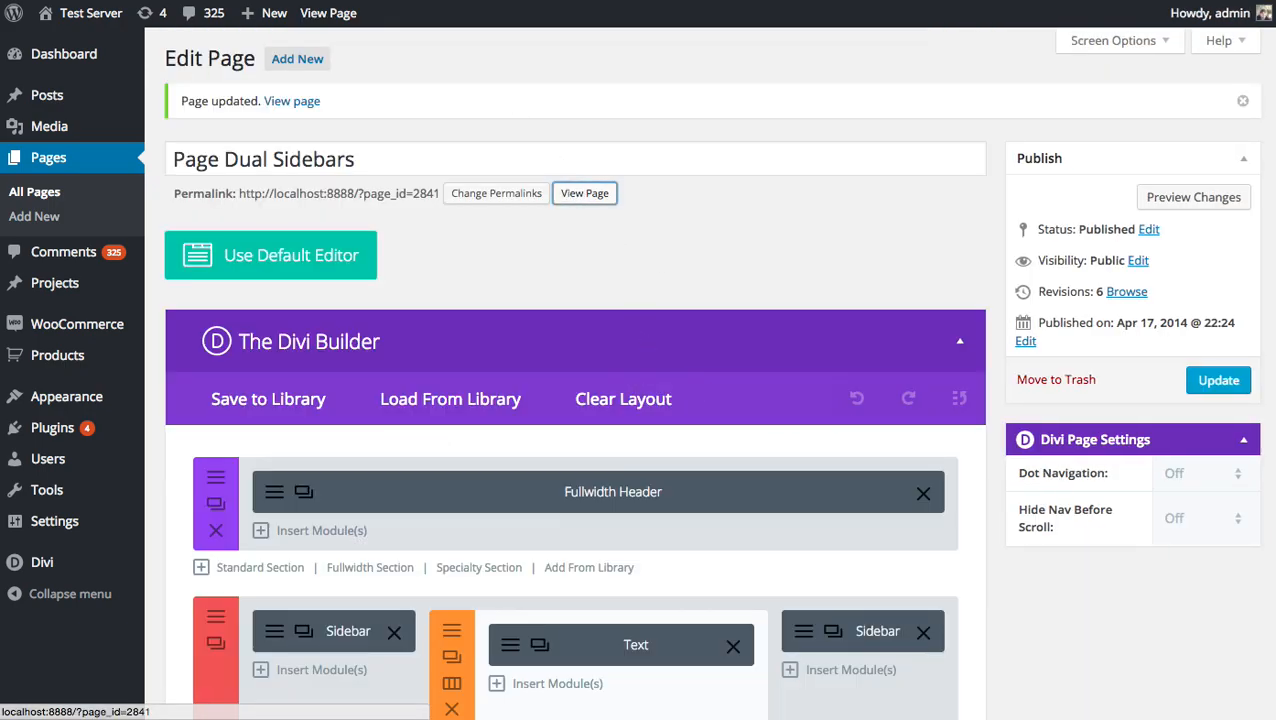
scroll(634, 325, "down", 5)
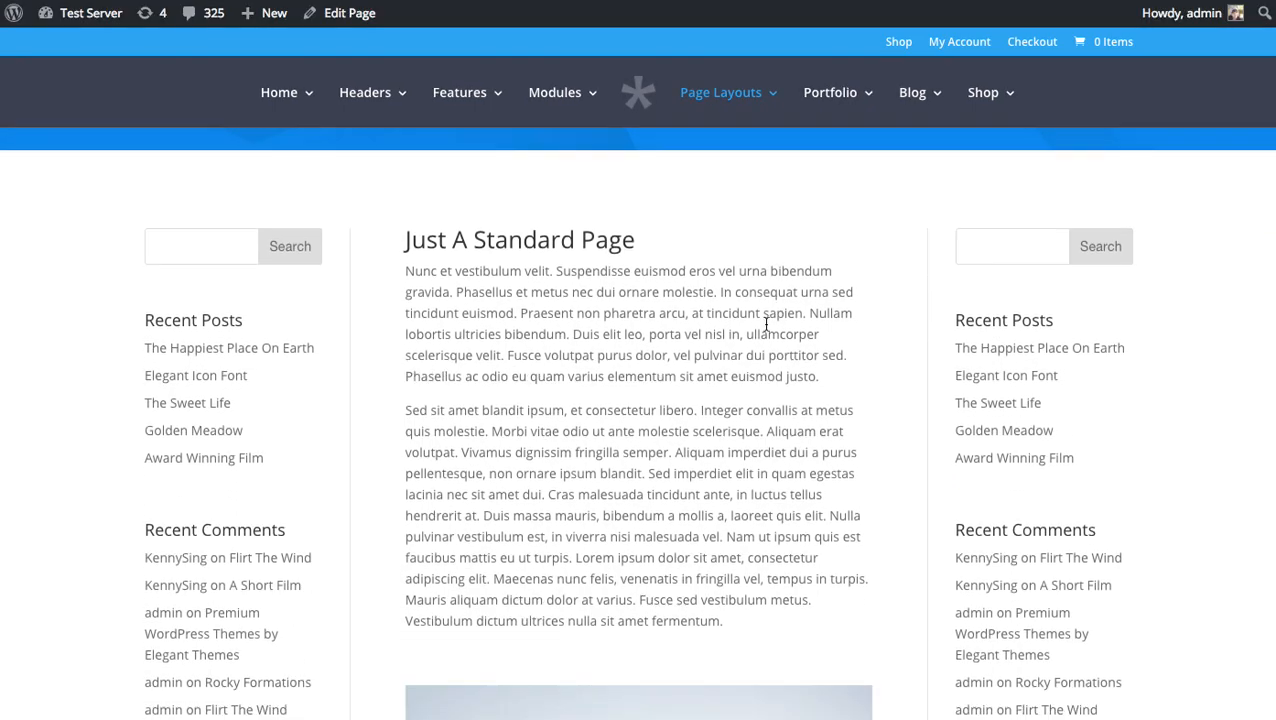
scroll(634, 325, "down", 3)
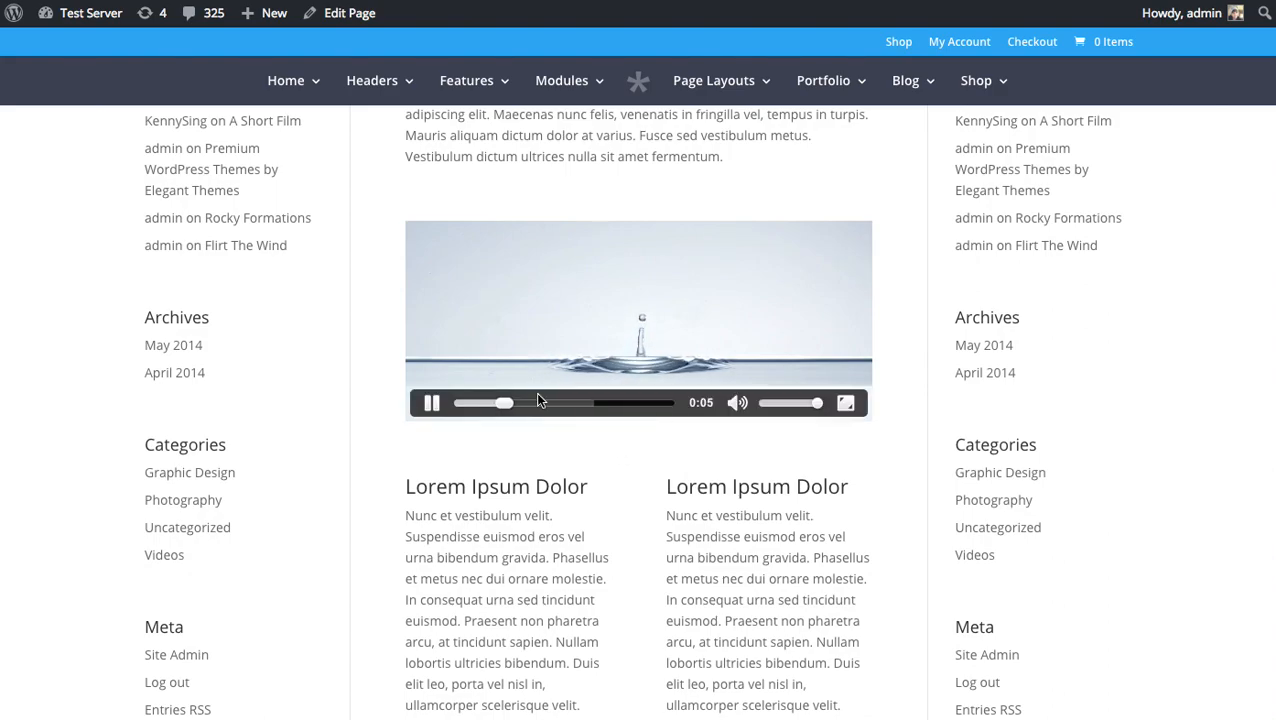
left_click(431, 404)
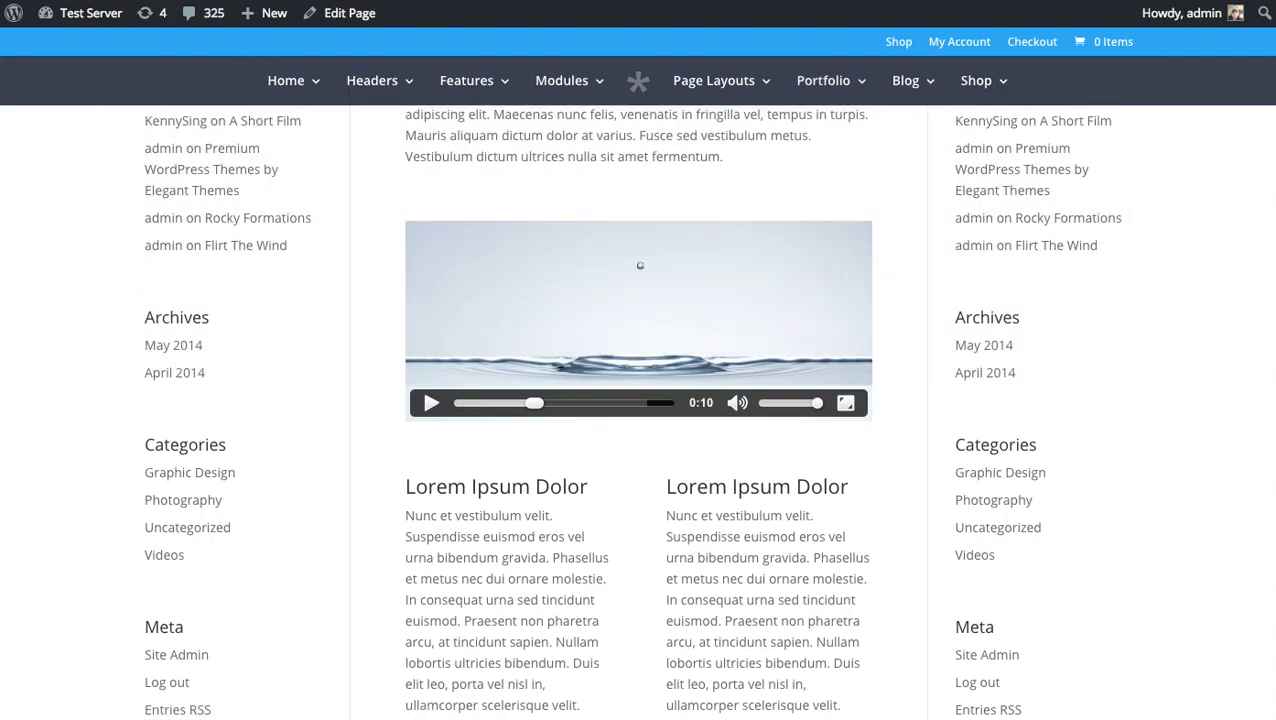
key("super+w")
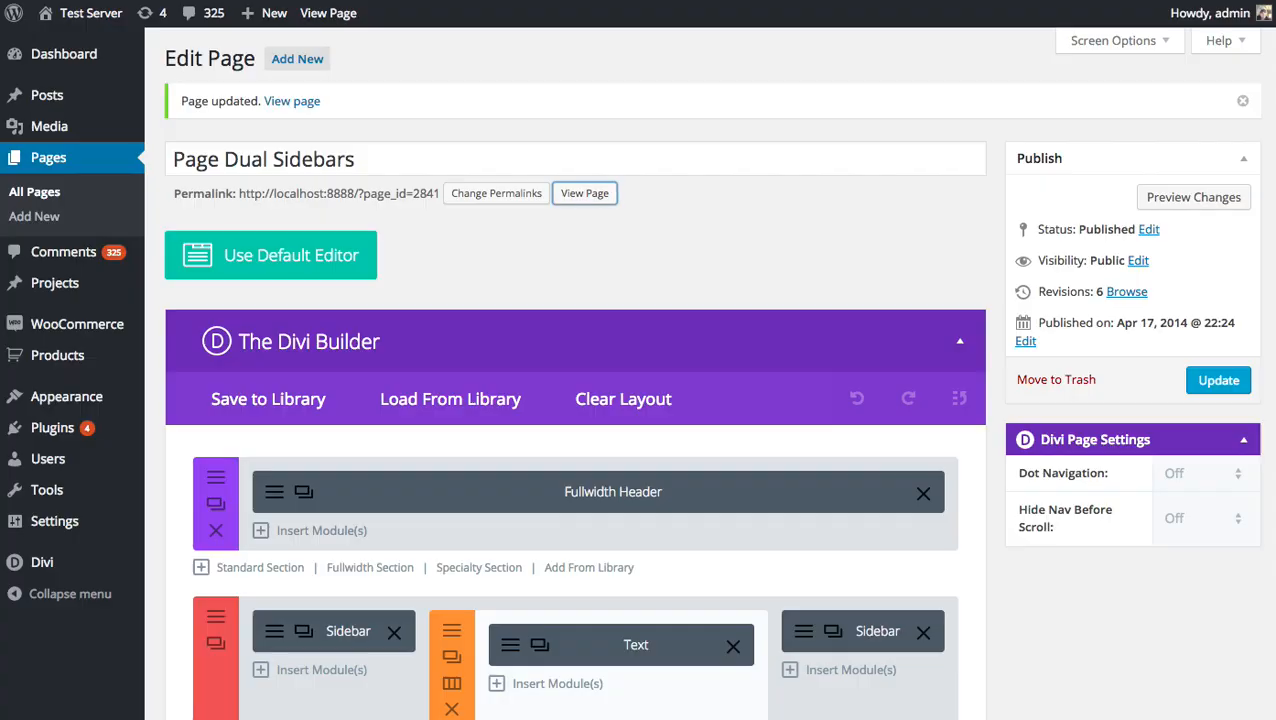
Step: Reopen the Video module's settings and clear both its MP4 and WEBM sources
left_click(858, 199)
scroll(858, 199, "down", 2)
scroll(860, 200, "down", 3)
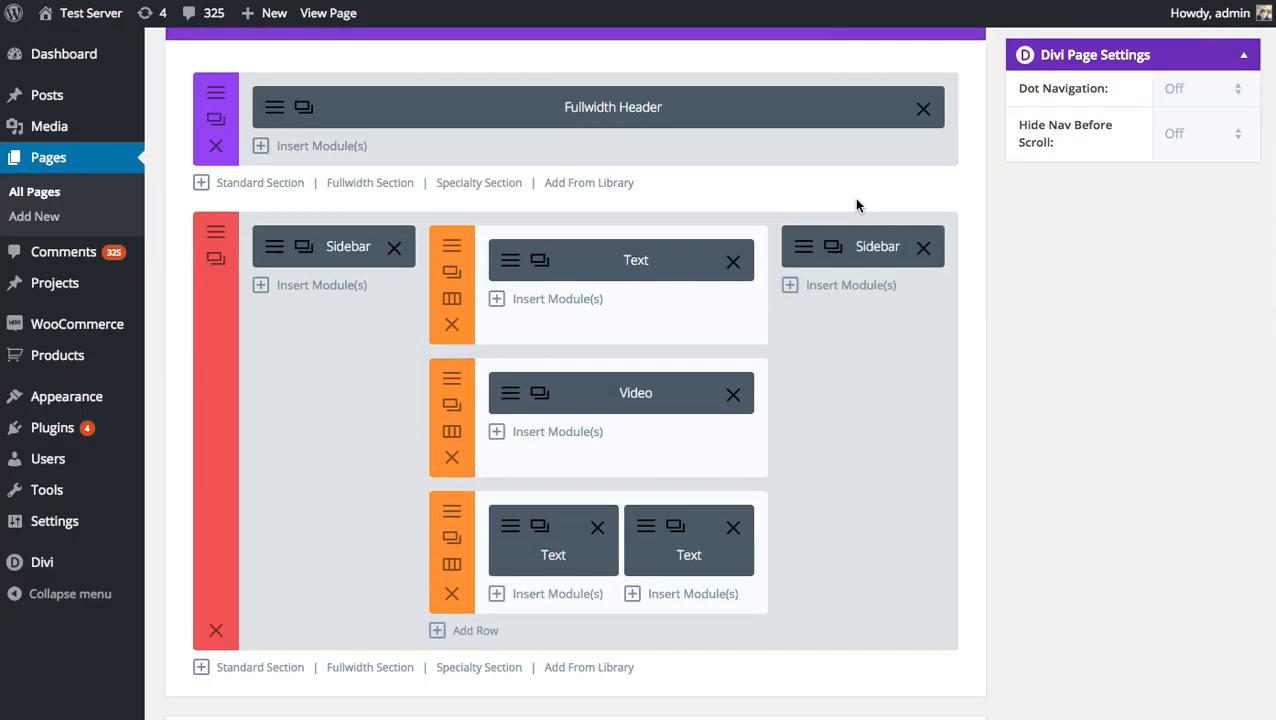
left_click(514, 397)
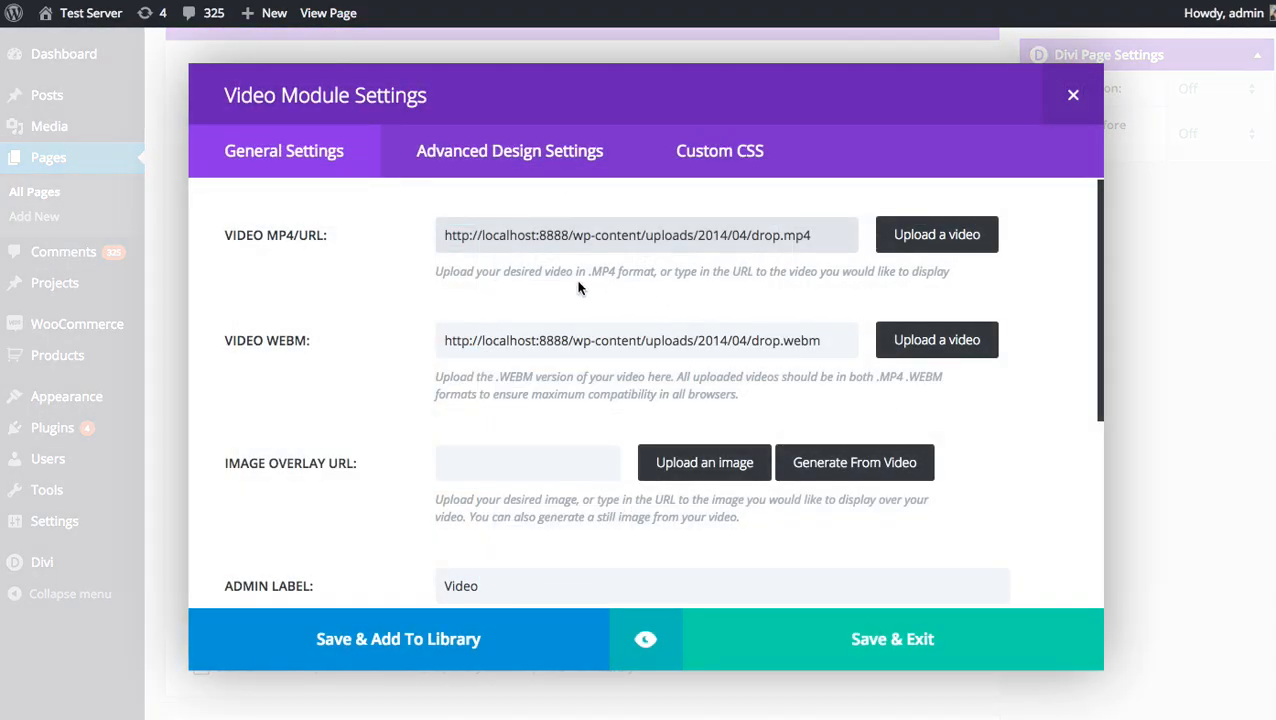
triple_click(587, 235)
key("BackSpace")
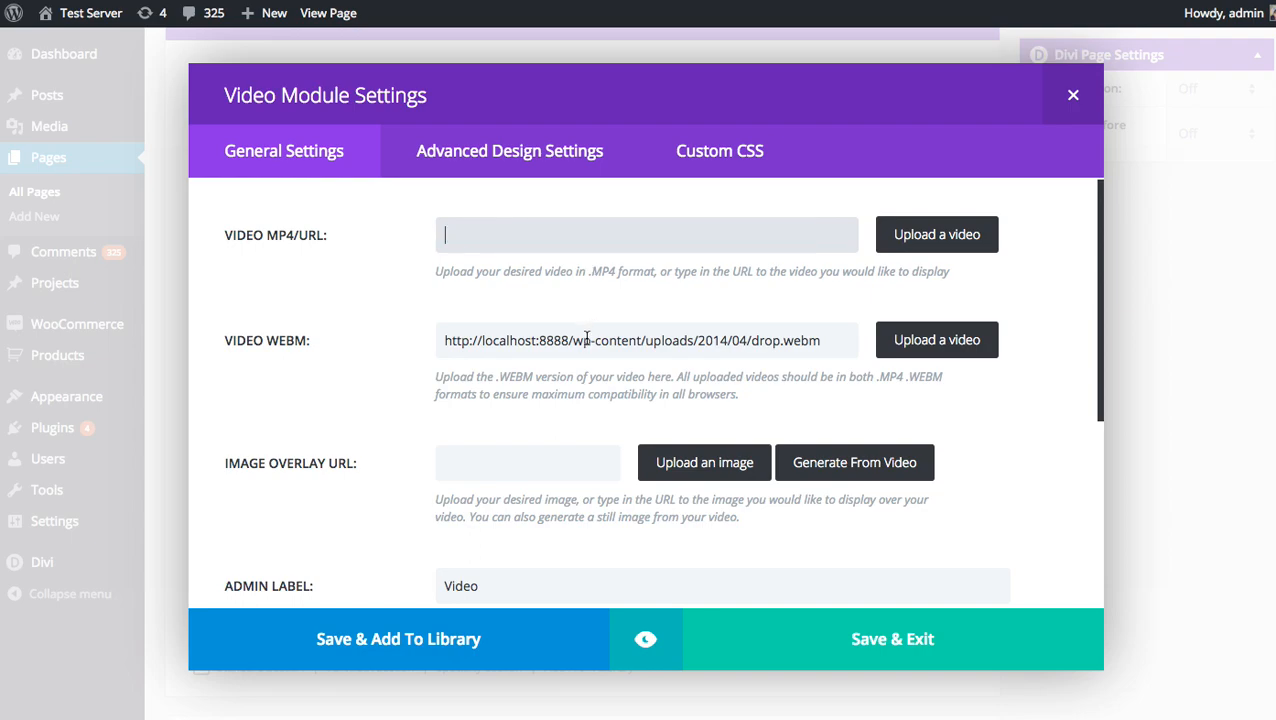
triple_click(586, 340)
key("BackSpace")
left_click(503, 452)
left_click(441, 234)
type("https://www.youtube.com/watch?v=H3rQg9pu4Mg")
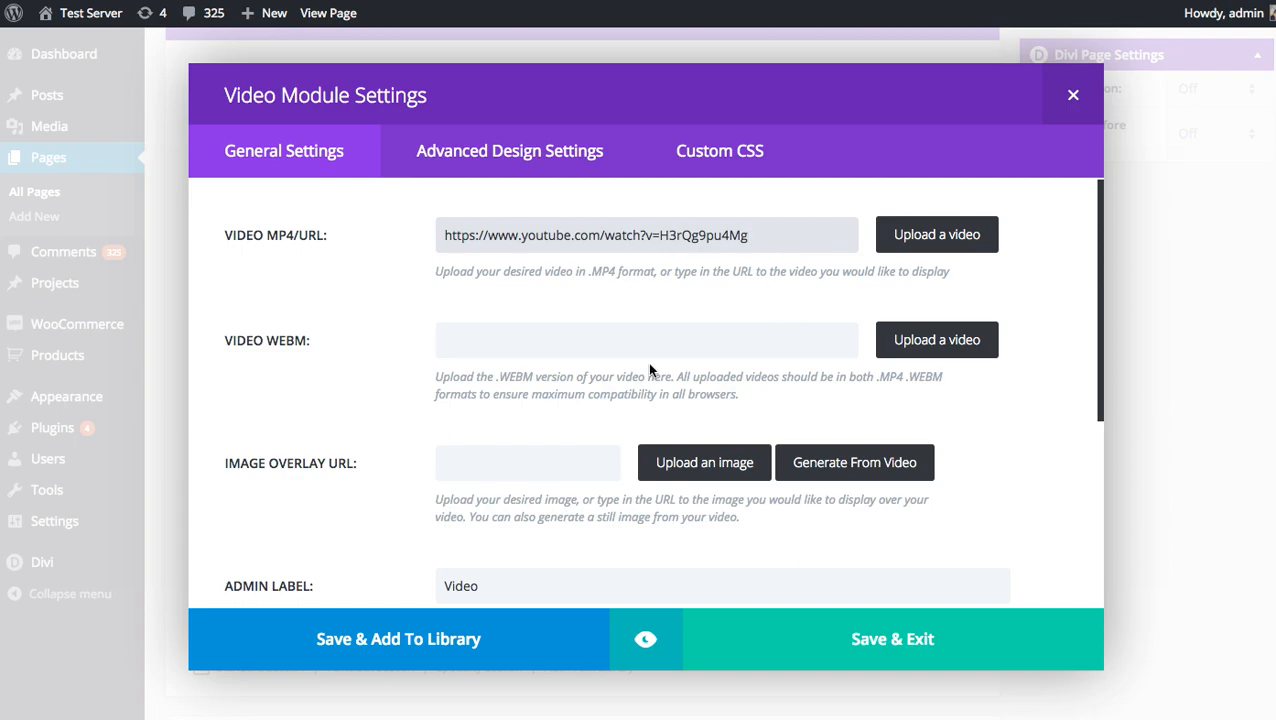
Step: Preview the page with the embedded YouTube video and return to the module settings
left_click(645, 638)
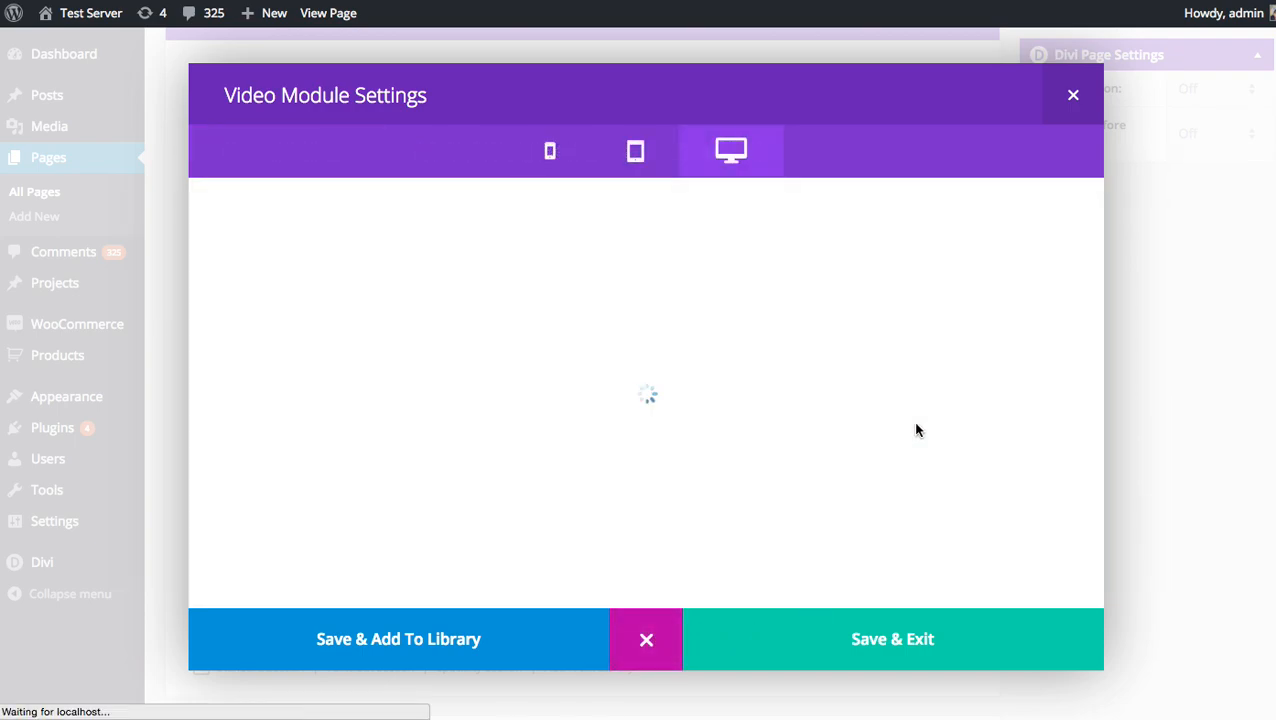
scroll(920, 430, "down", 8)
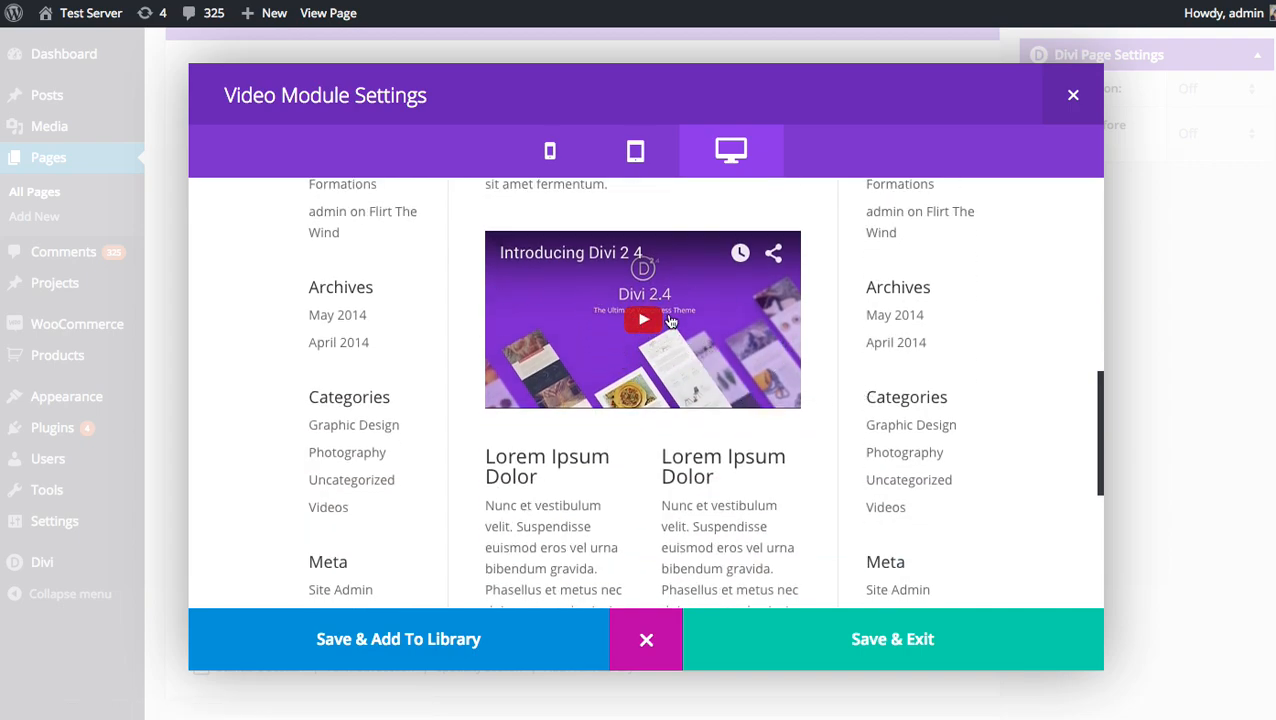
left_click(644, 636)
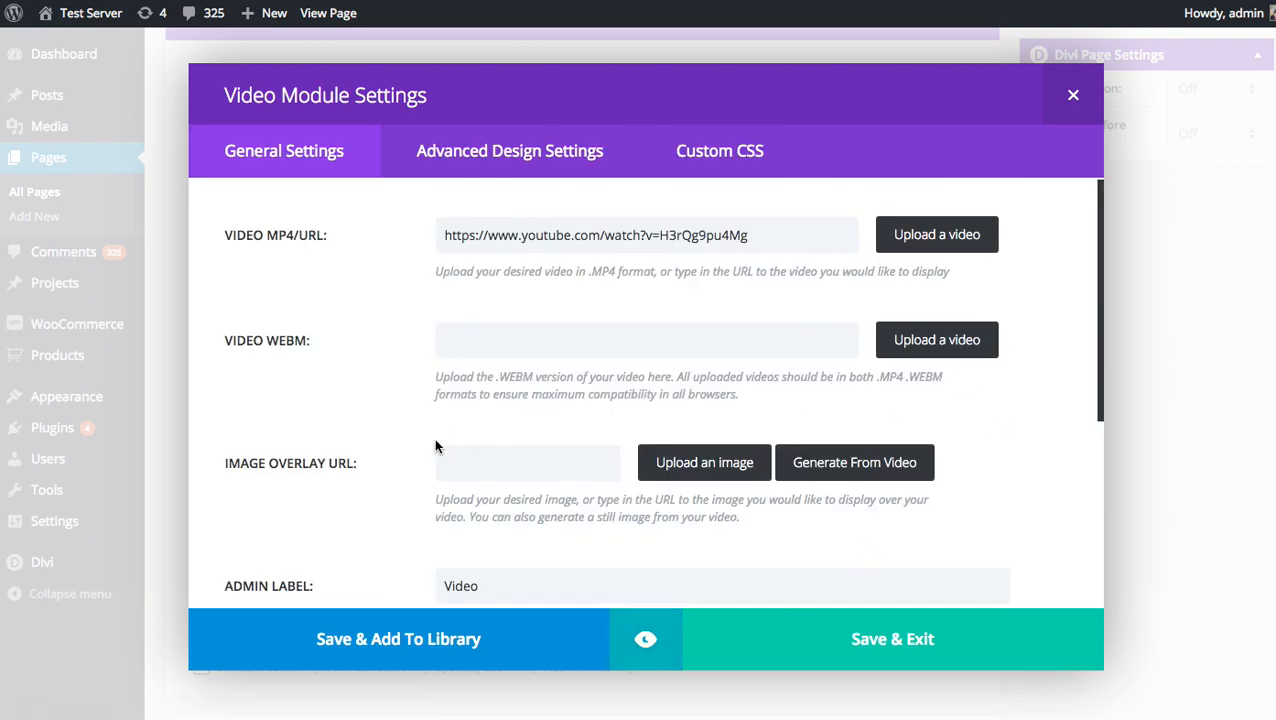
Step: Set the Video module's image overlay to pencils-video-cover.jpg from the media library
left_click(527, 462)
scroll(527, 455, "down", 1)
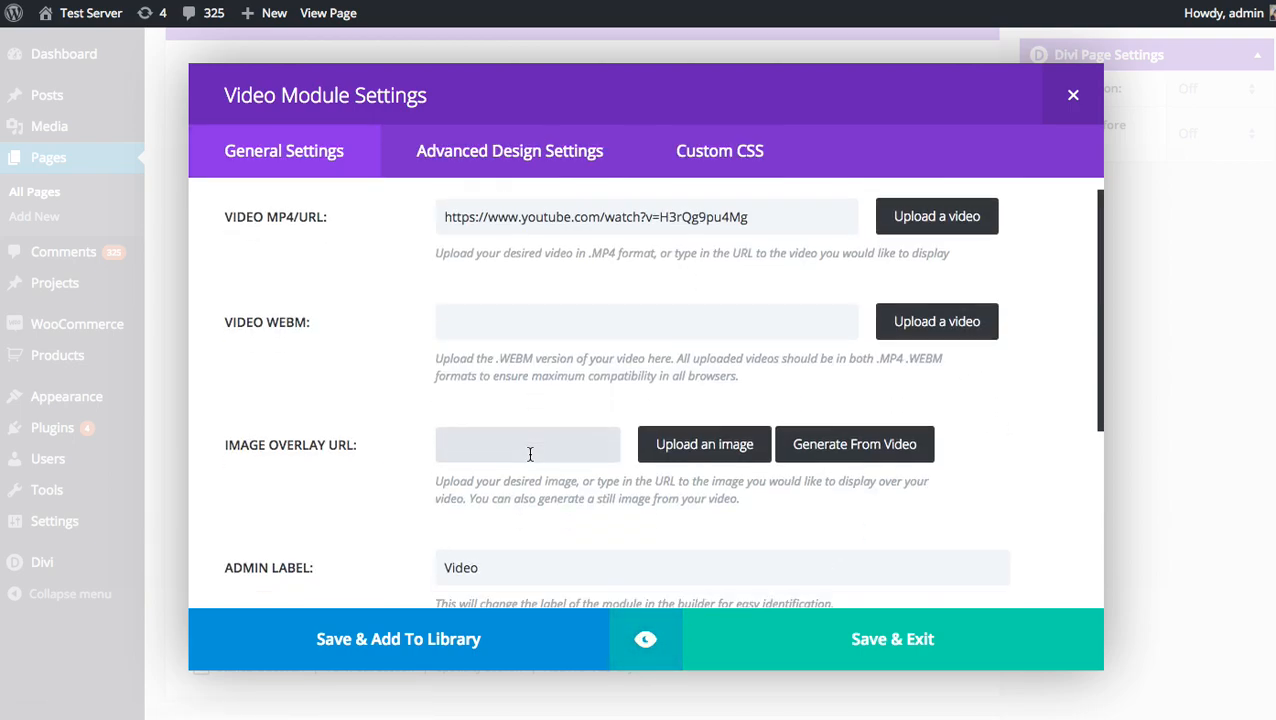
left_click(697, 453)
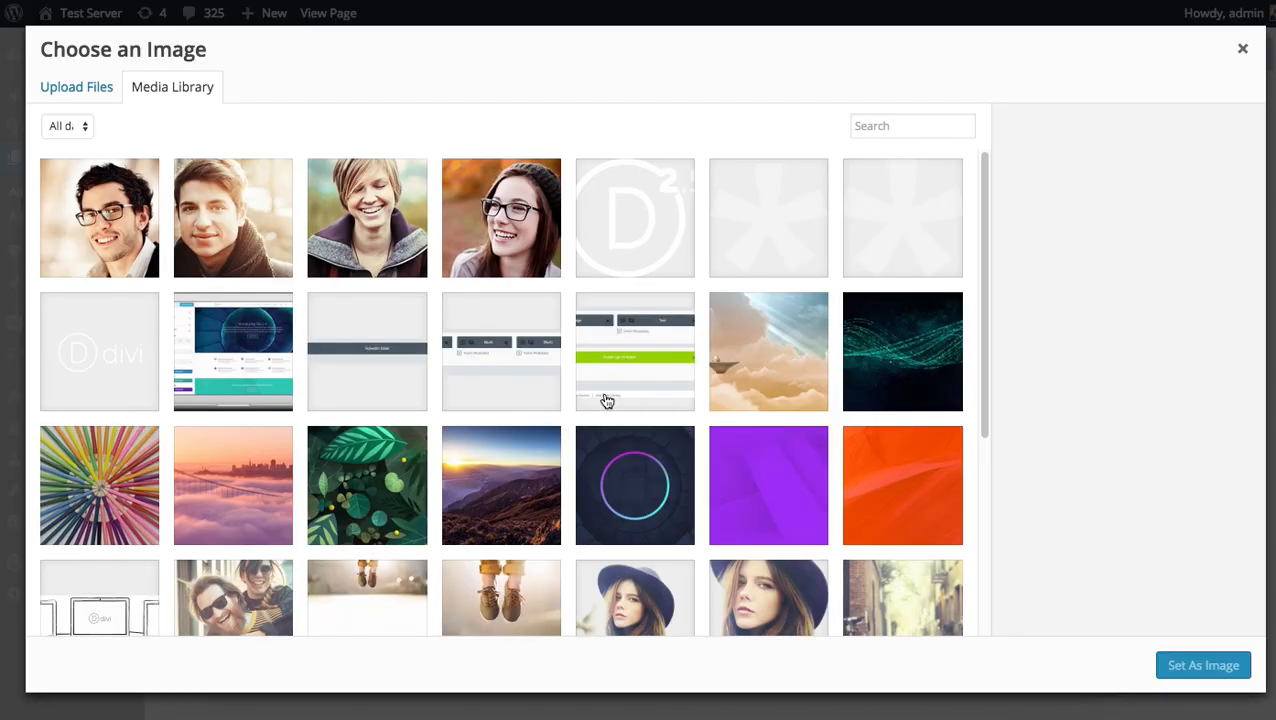
scroll(447, 322, "down", 3)
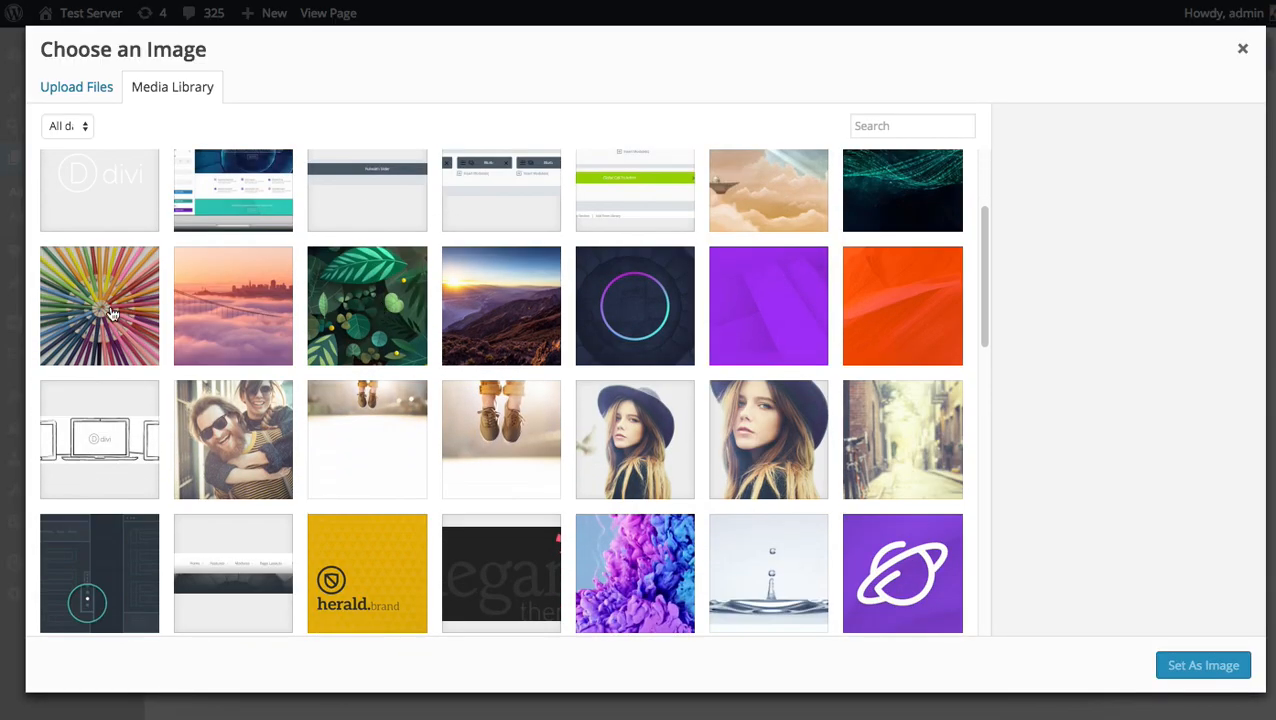
left_click(97, 297)
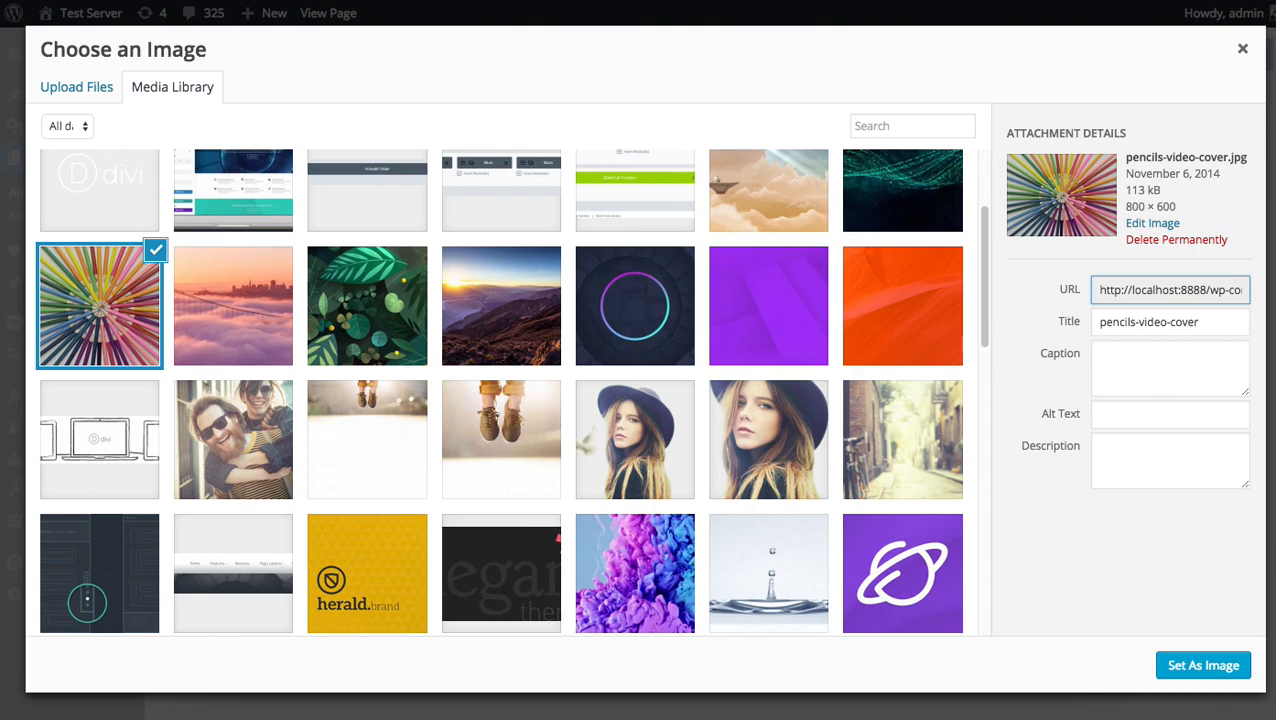
left_click(1201, 666)
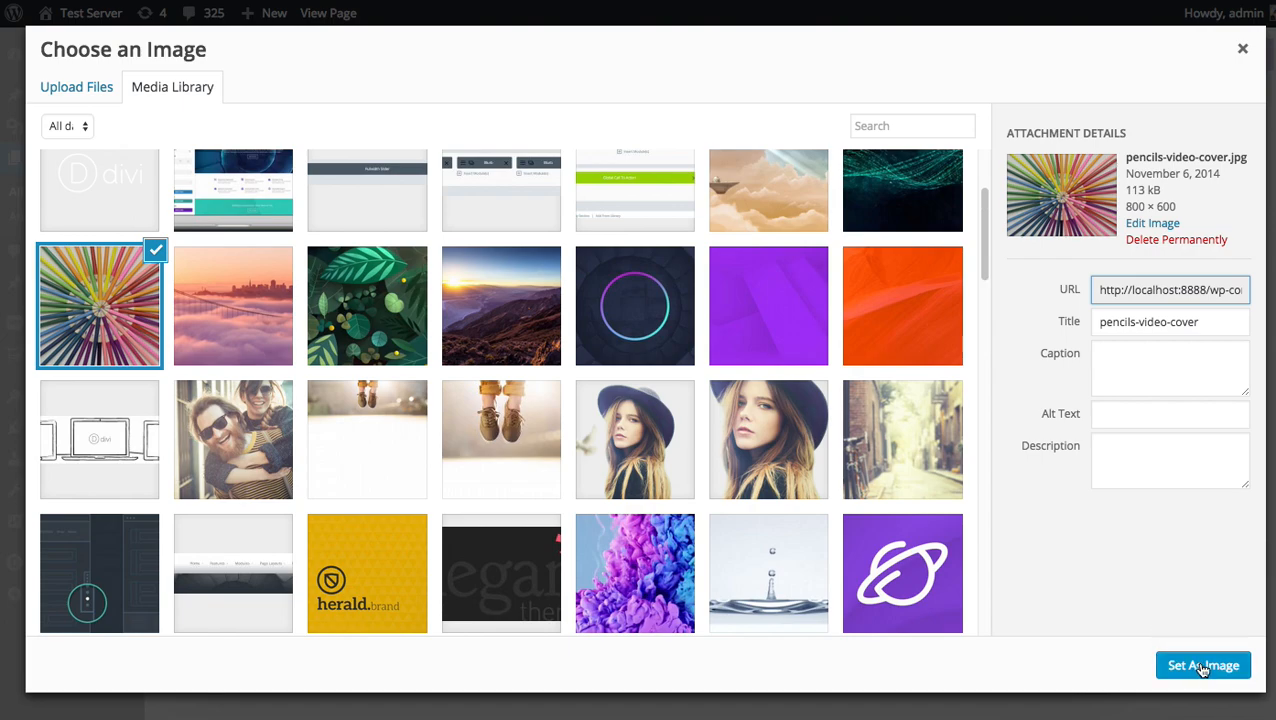
scroll(900, 550, "down", 4)
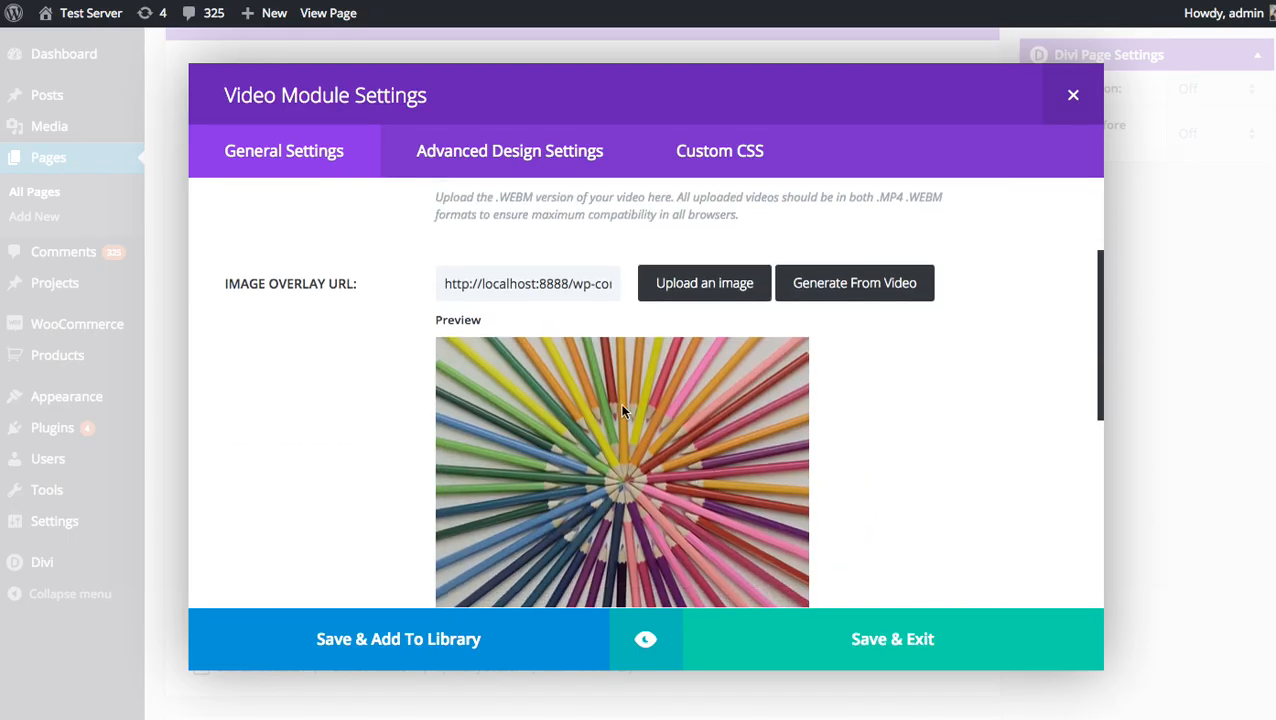
Step: Preview the pencils image overlay on the page and start the video through it
left_click(646, 614)
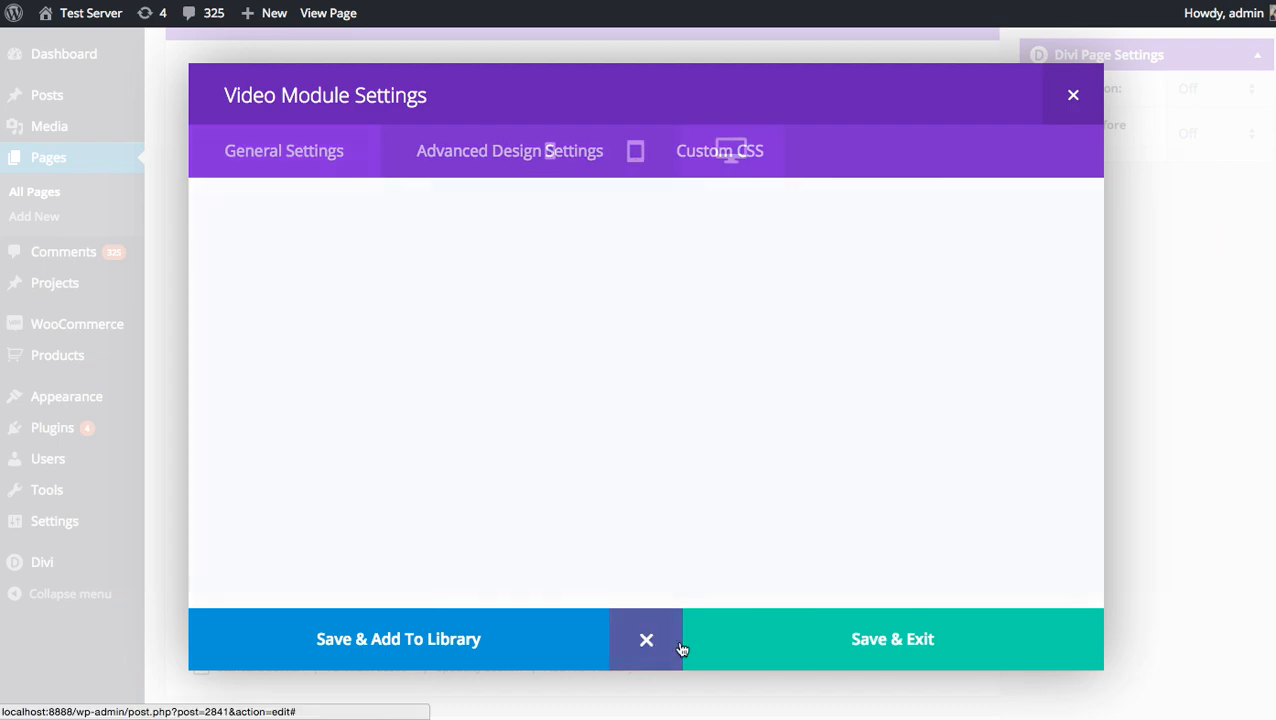
scroll(829, 347, "down", 5)
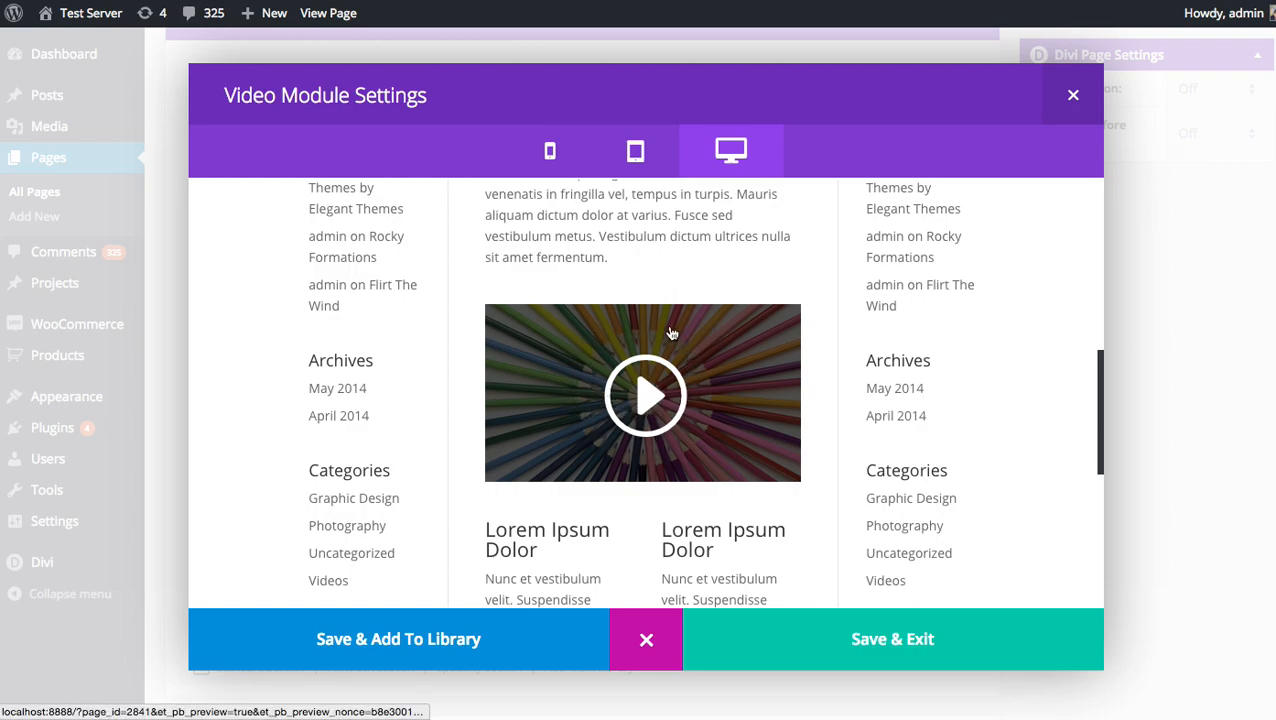
left_click(645, 398)
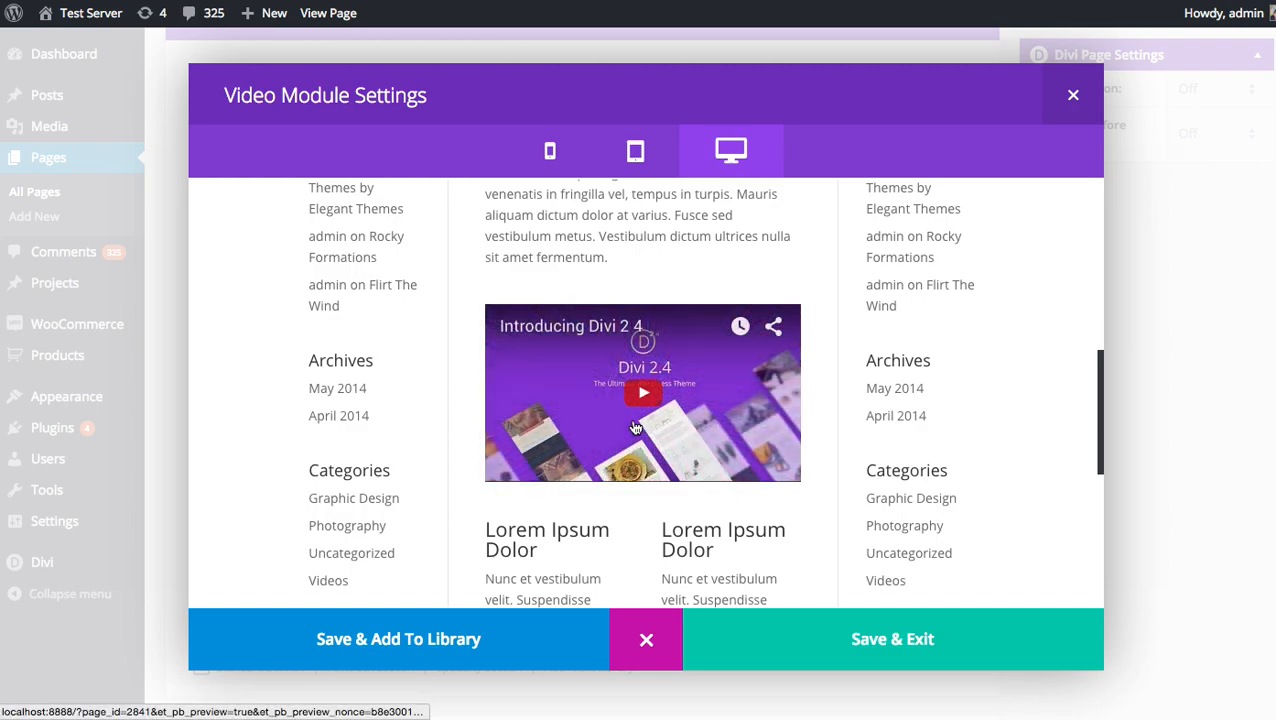
left_click(518, 467)
left_click(646, 639)
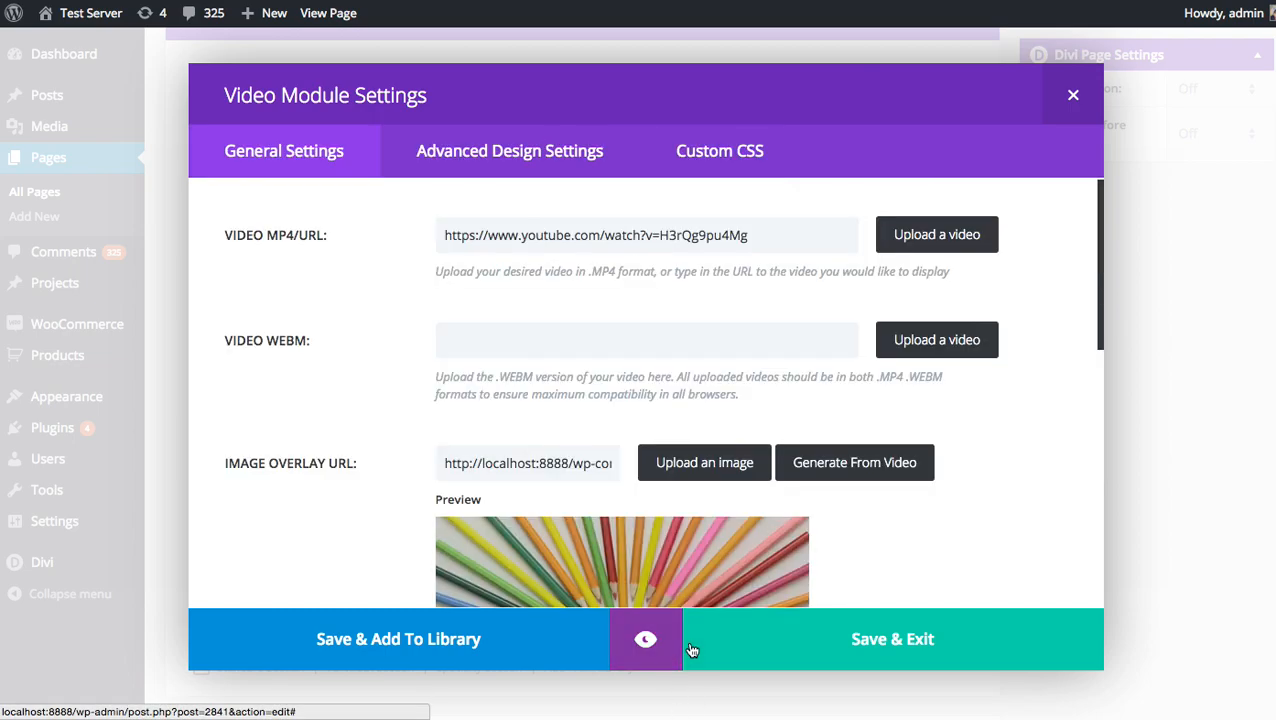
Step: Clear the pencils image overlay and generate a new overlay image from the YouTube video
scroll(647, 497, "down", 1)
triple_click(562, 443)
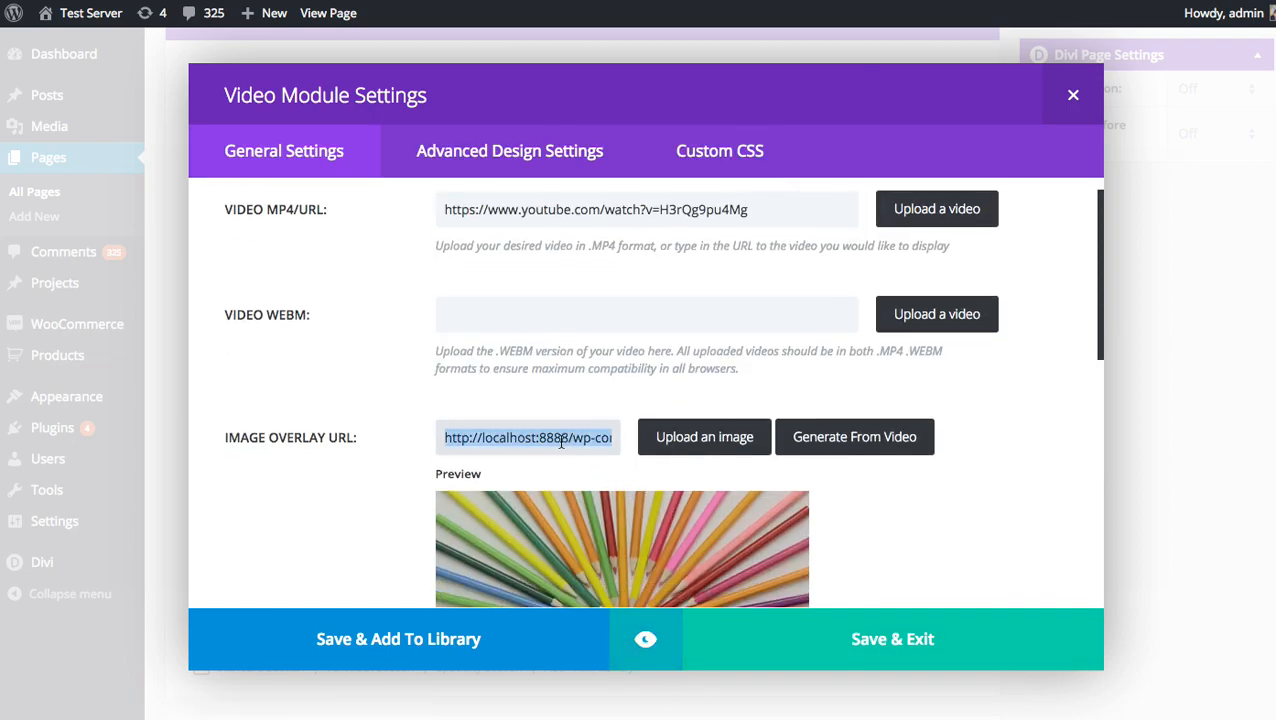
key("BackSpace")
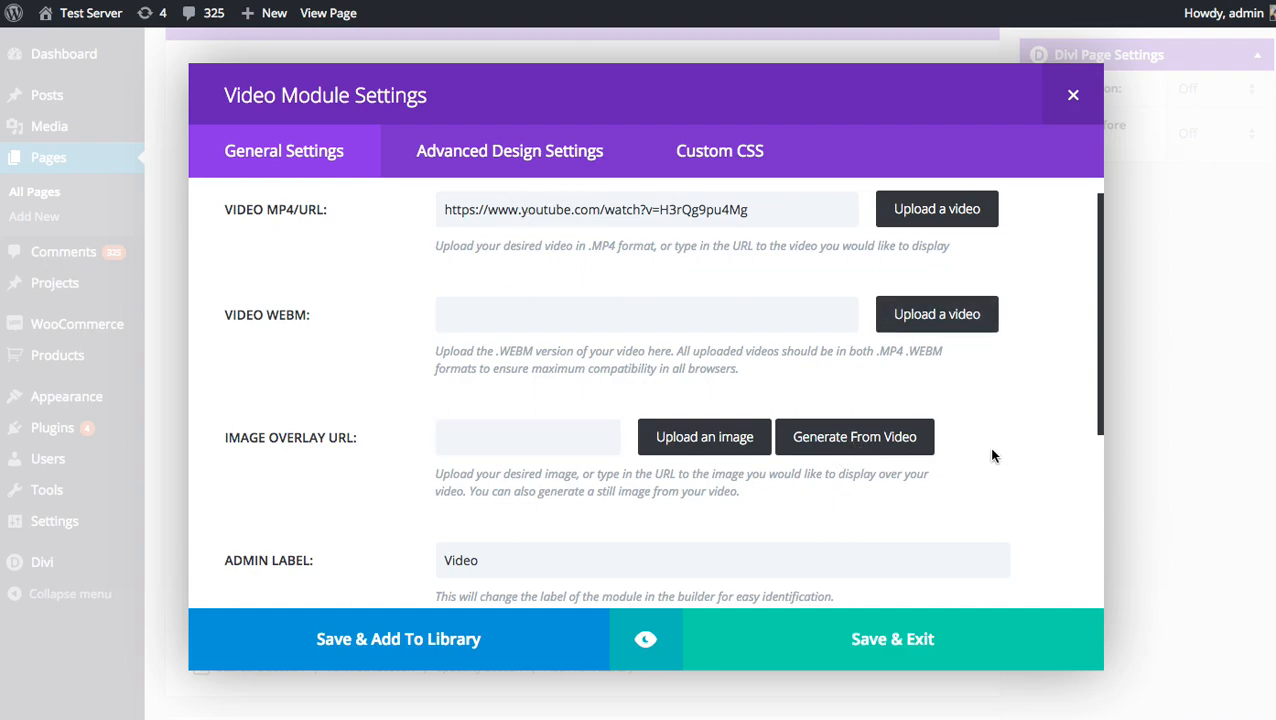
left_click(849, 437)
scroll(990, 423, "down", 3)
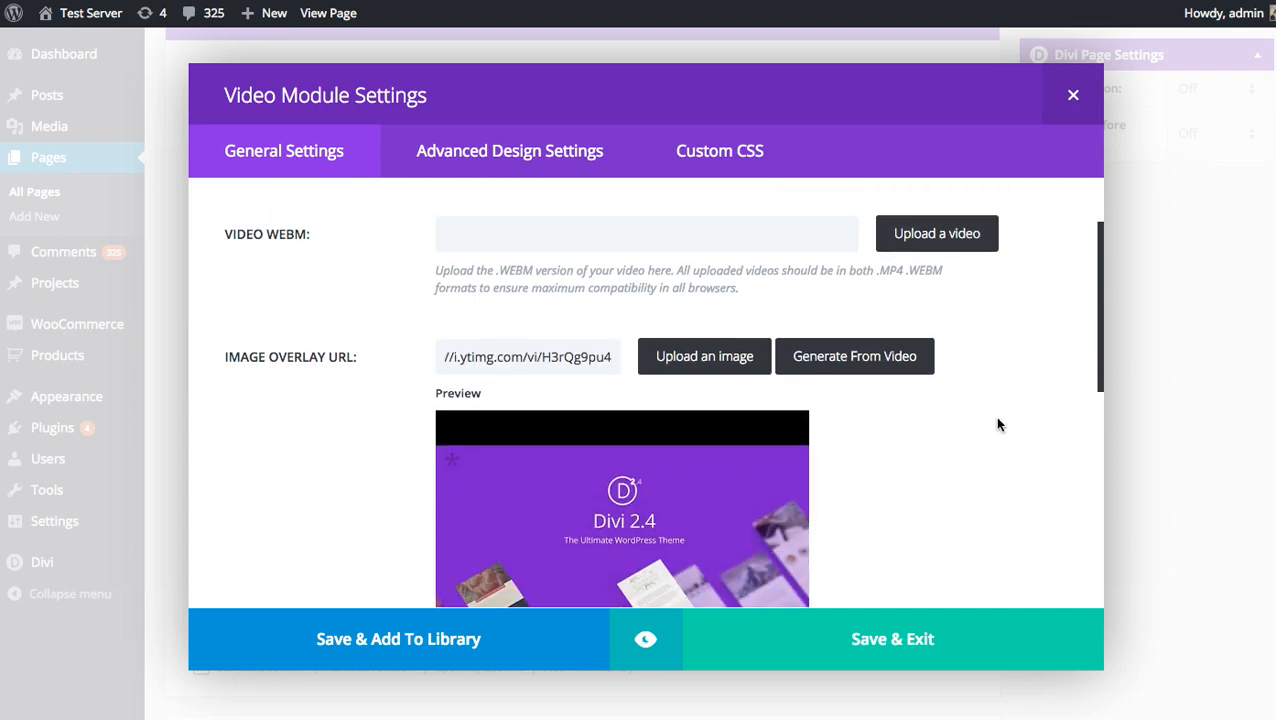
scroll(710, 472, "down", 2)
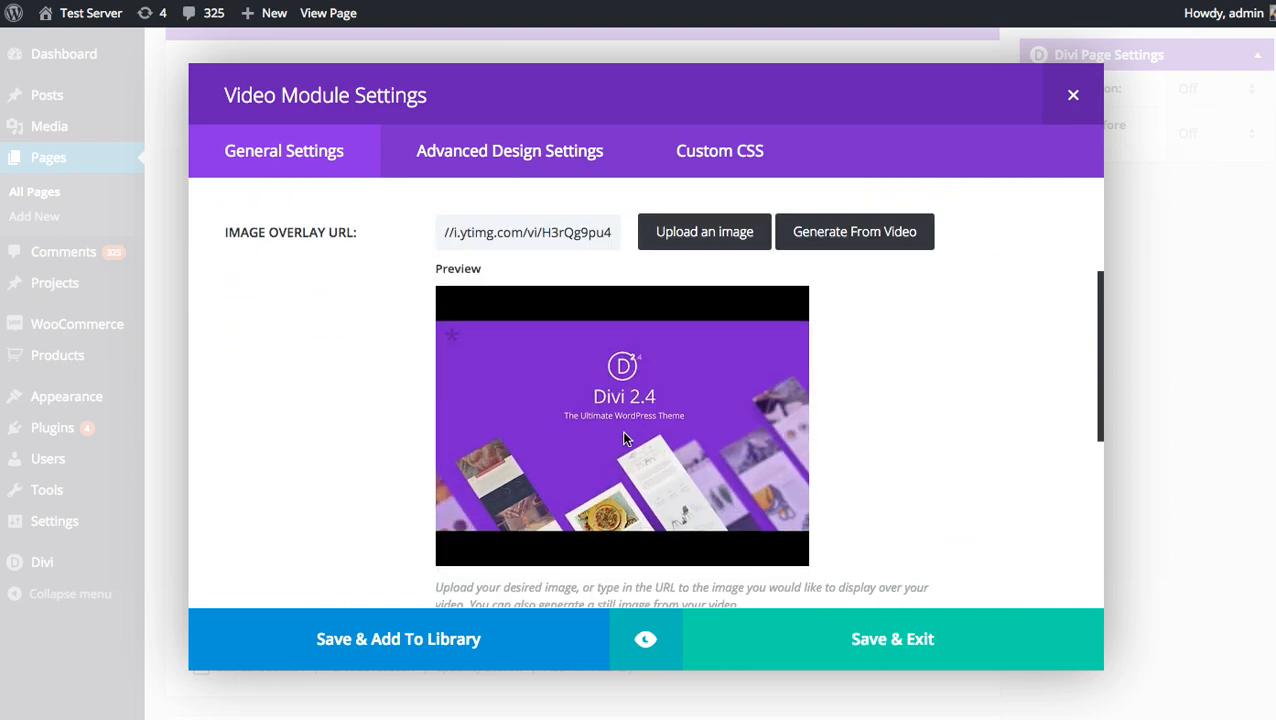
Step: Preview the page with the generated overlay image on the video and return to the module settings
left_click(665, 645)
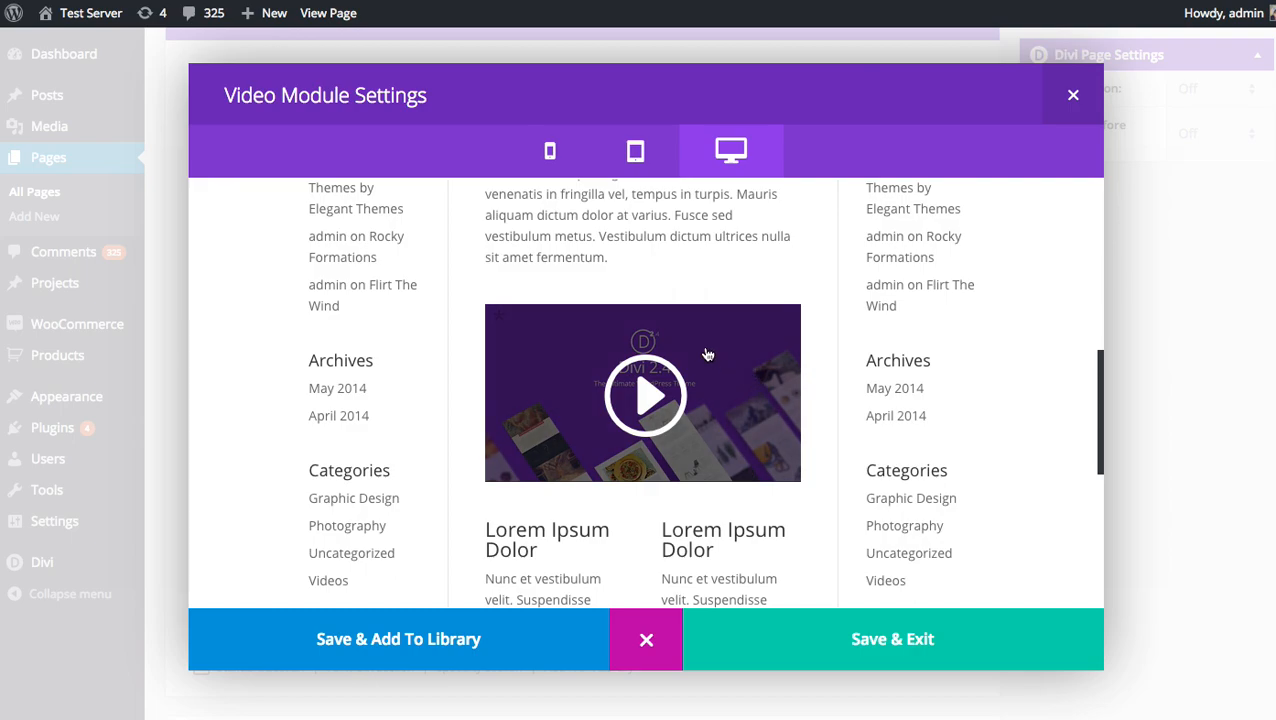
left_click(645, 641)
scroll(991, 481, "down", 1)
scroll(1001, 495, "up", 1)
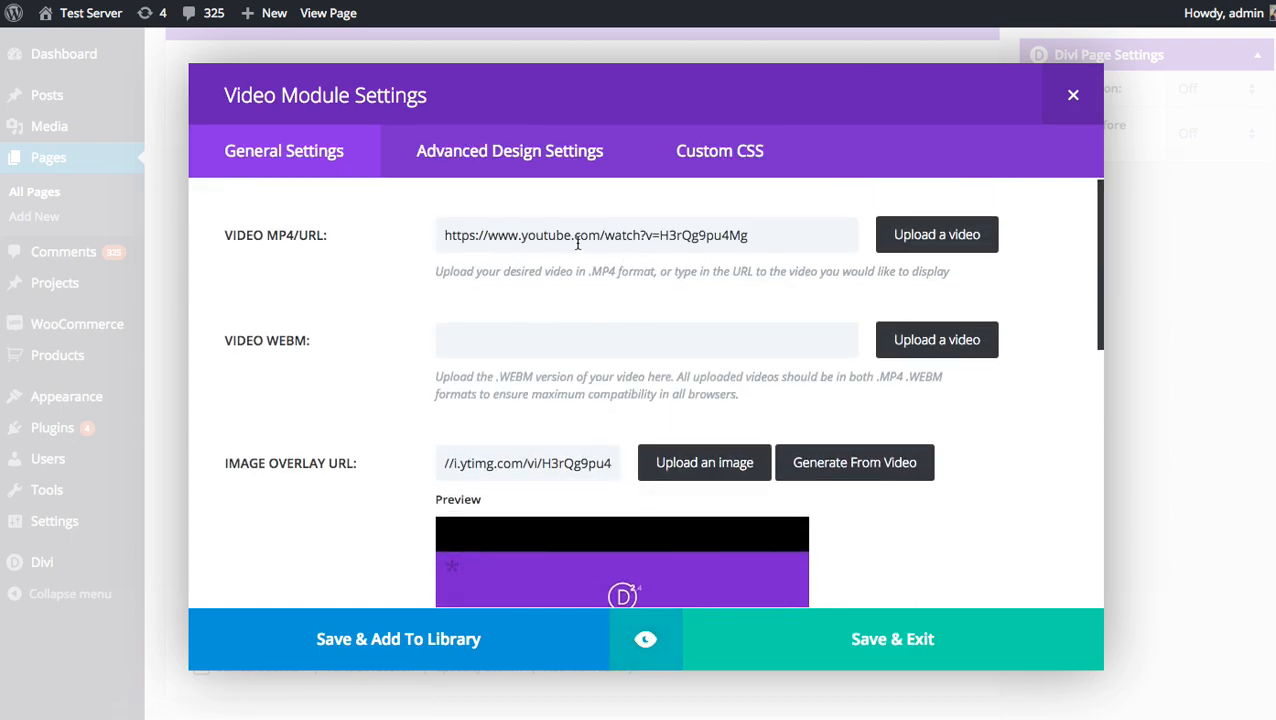
Step: Review the Video module's general settings, from the video URL and image overlay to the admin label, CSS ID and CSS class
triple_click(518, 235)
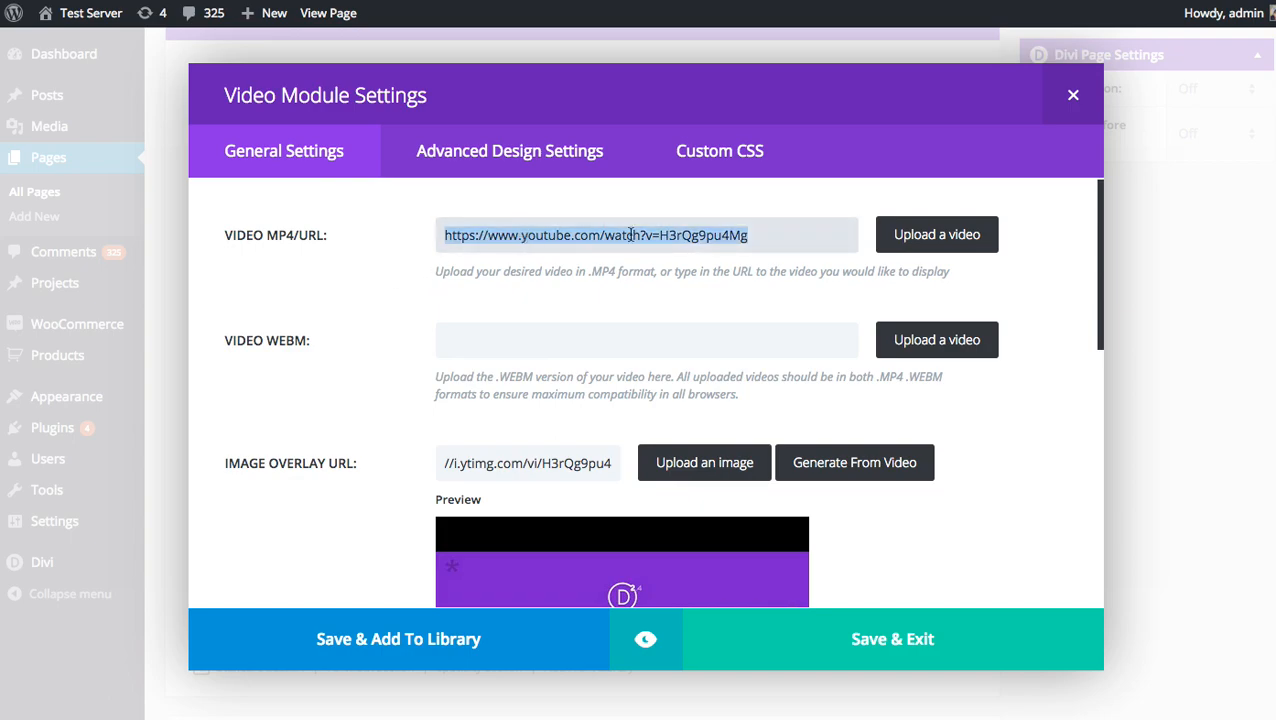
left_click(557, 235)
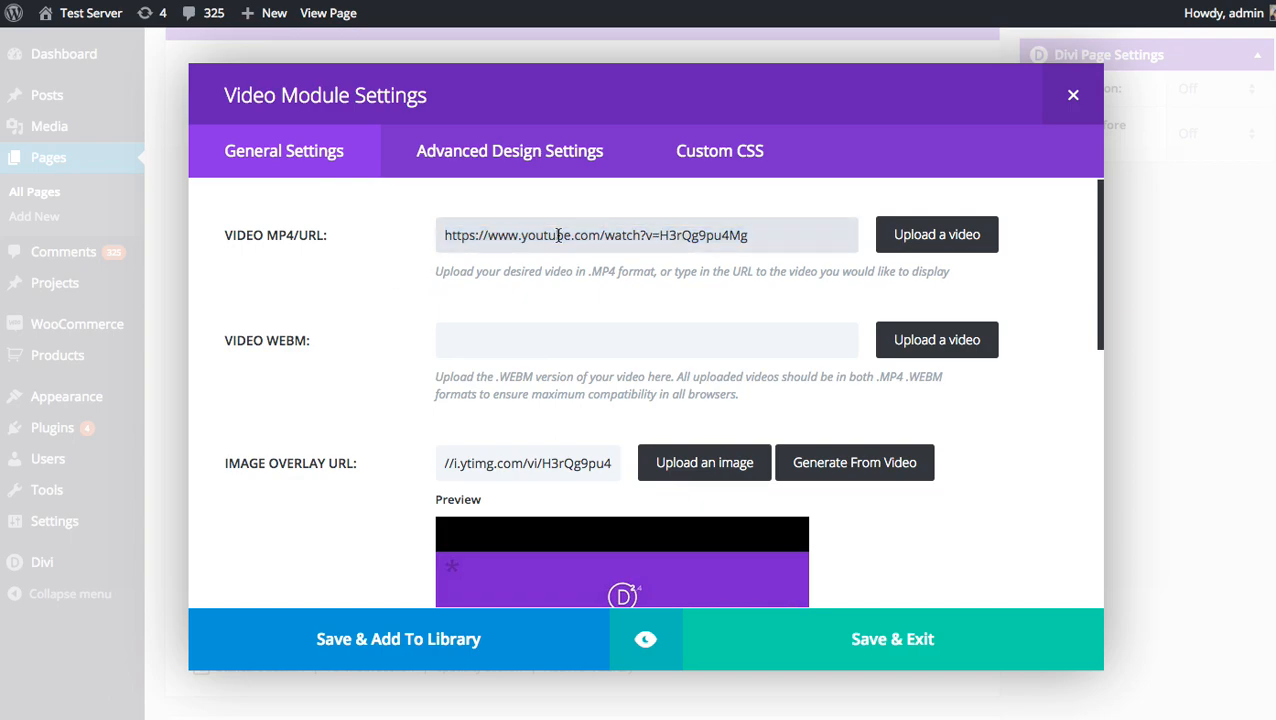
scroll(552, 243, "down", 1)
scroll(287, 281, "down", 3)
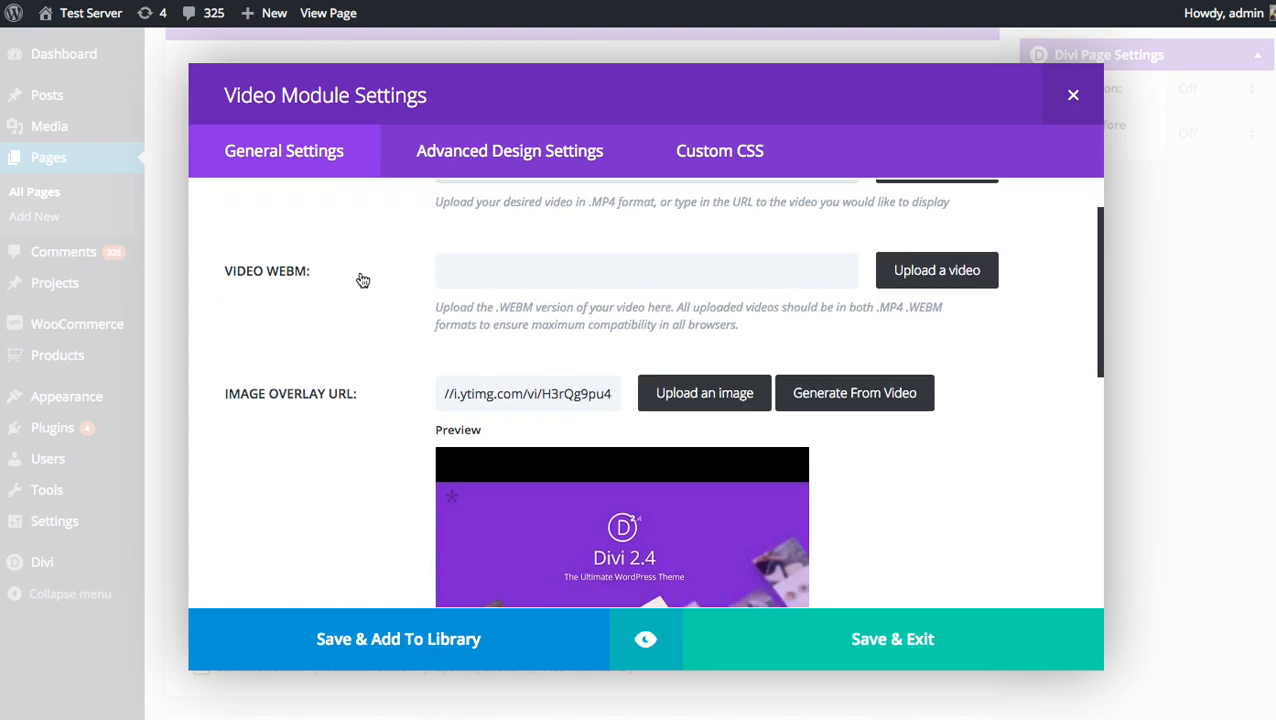
scroll(375, 322, "down", 2)
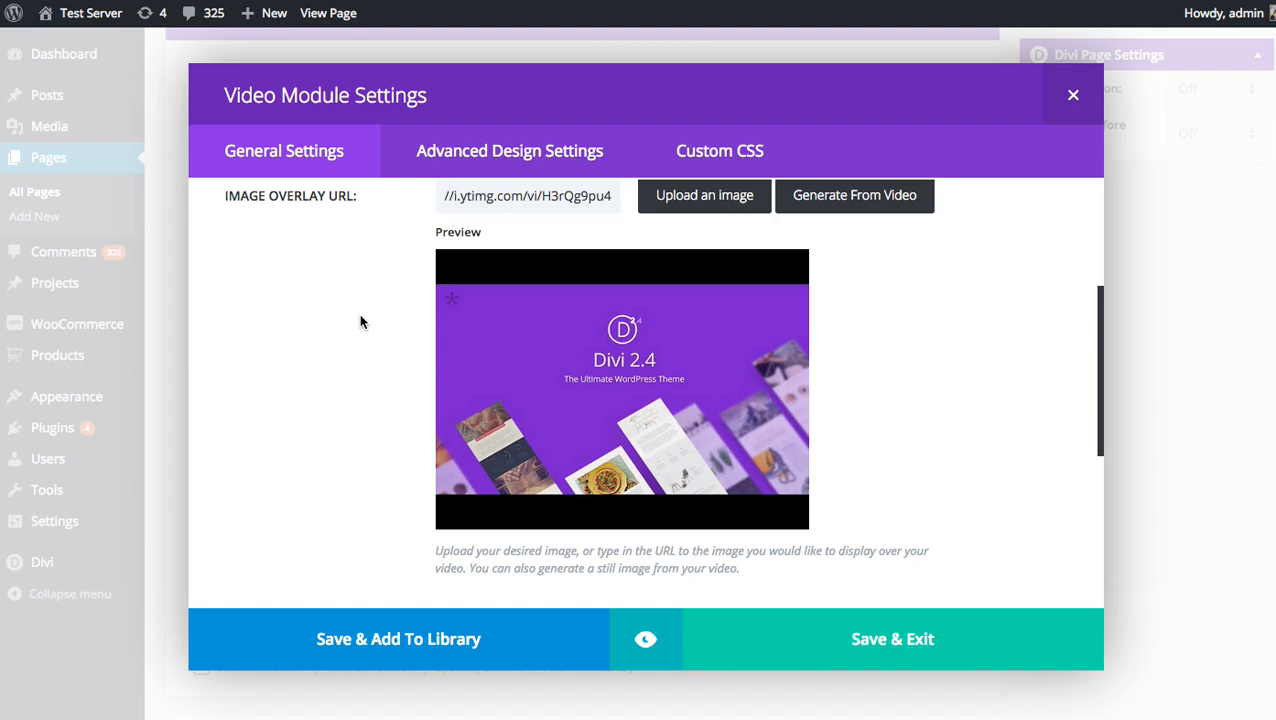
scroll(359, 318, "down", 5)
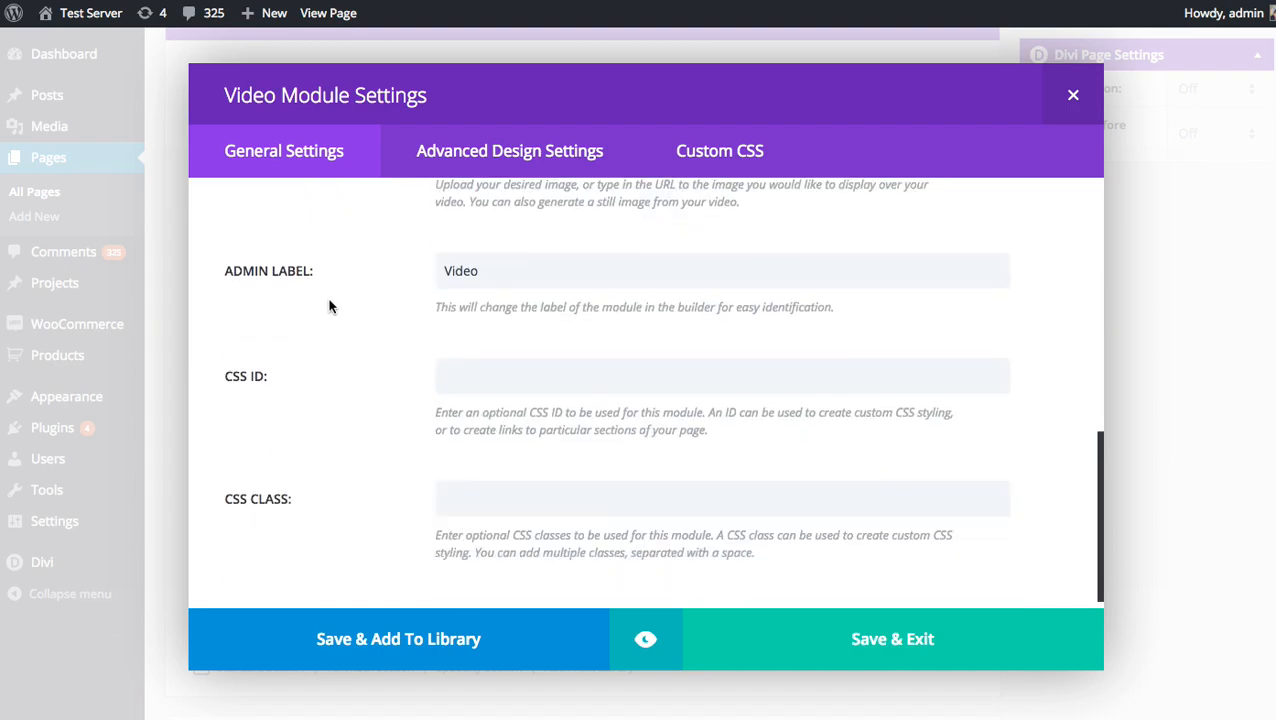
scroll(340, 402, "up", 5)
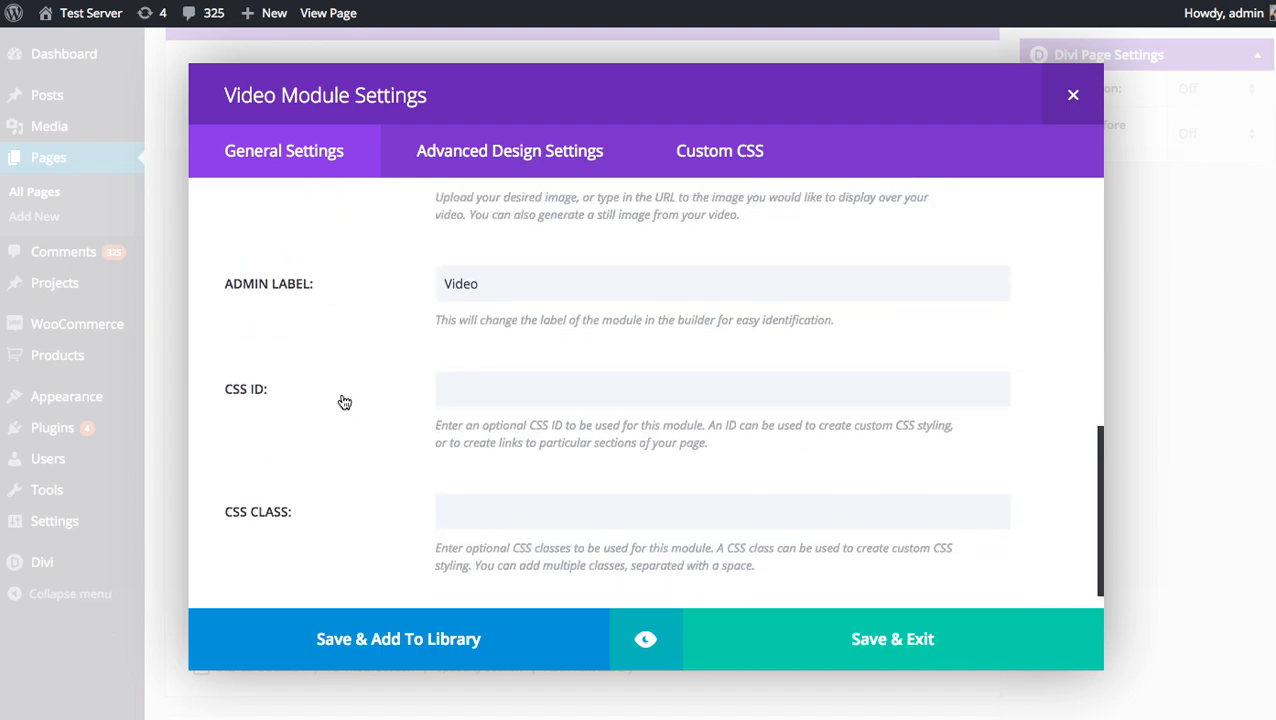
scroll(362, 405, "down", 5)
scroll(362, 402, "up", 4)
scroll(362, 402, "down", 3)
scroll(363, 413, "up", 2)
scroll(363, 413, "up", 1)
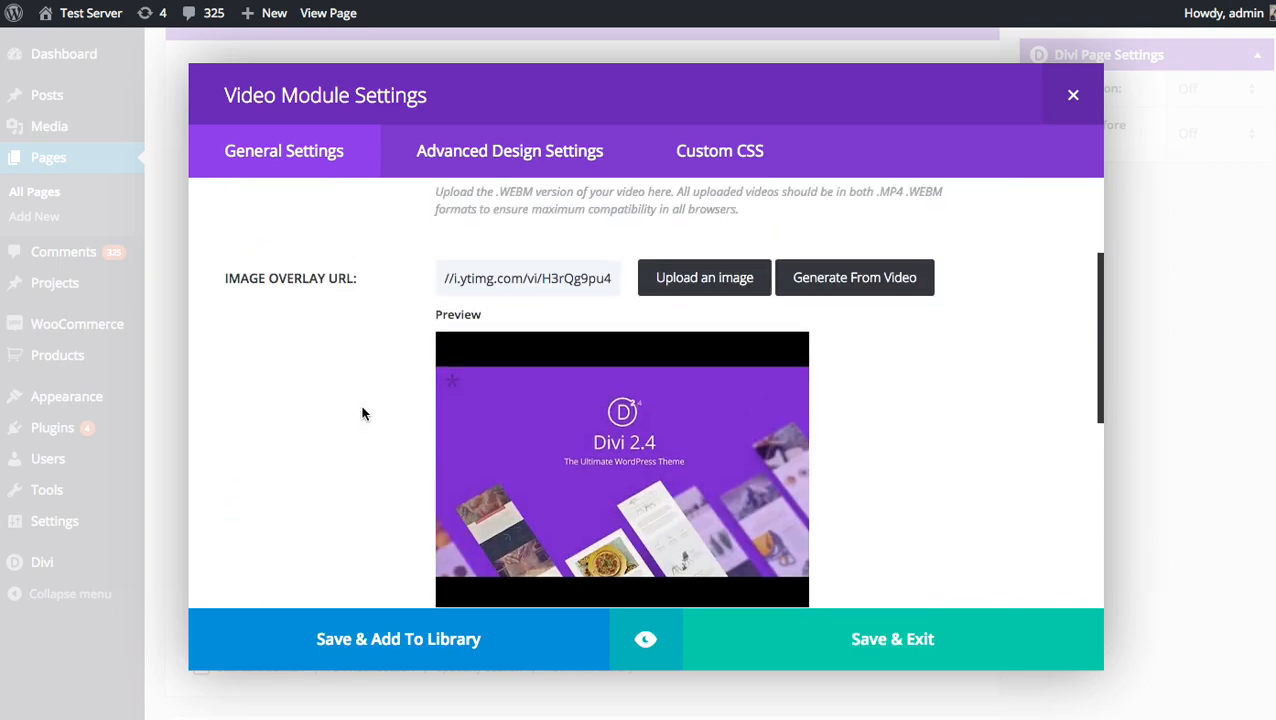